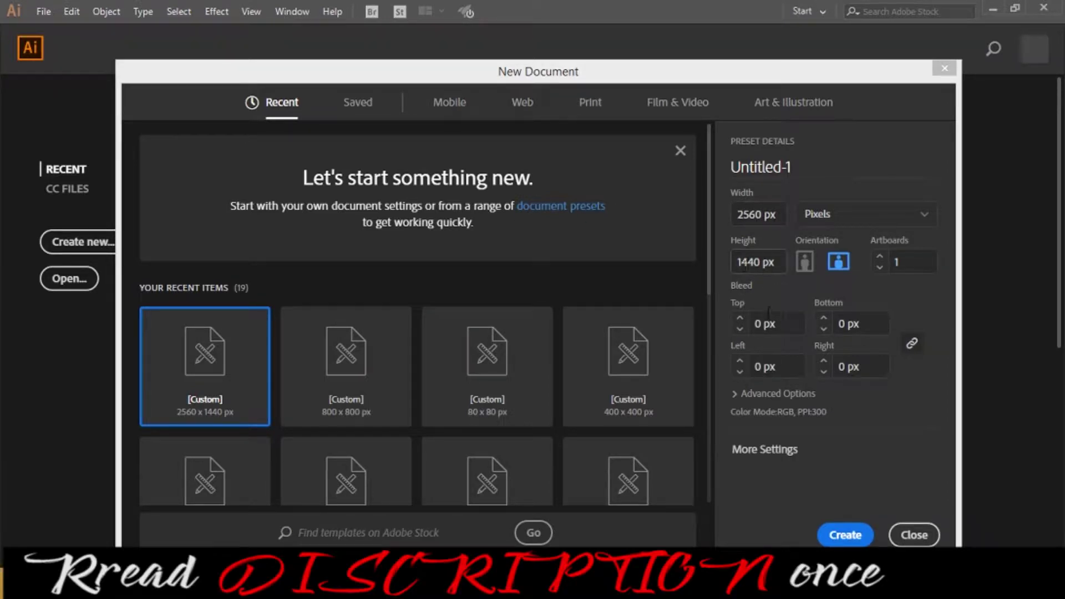
Create the 2560 × 1440 px document and zoom out until the whole artboard shows.
left_click(839, 535)
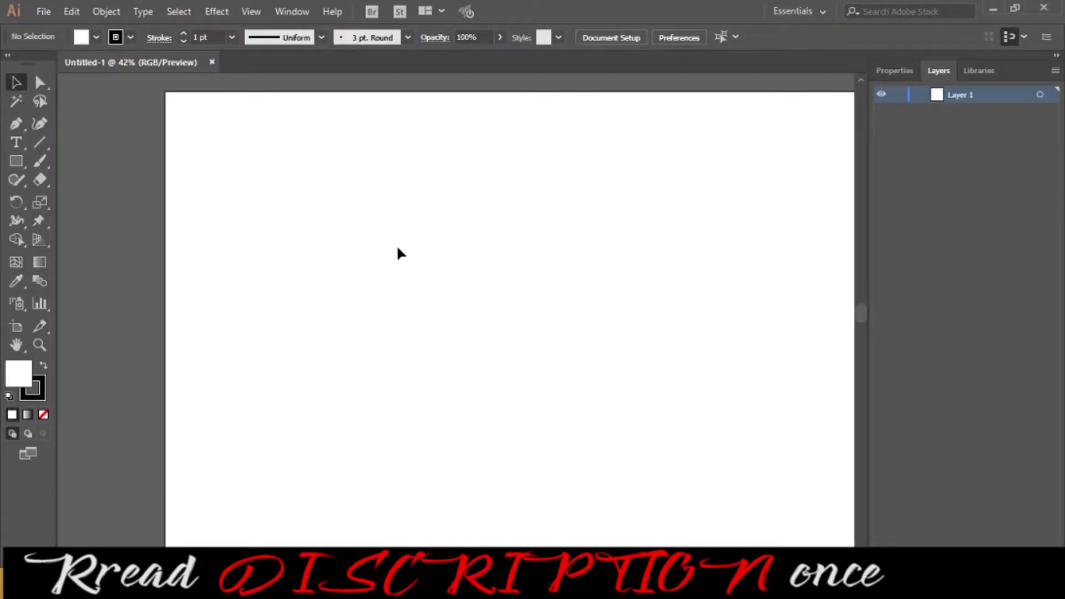
key("ctrl+minus")
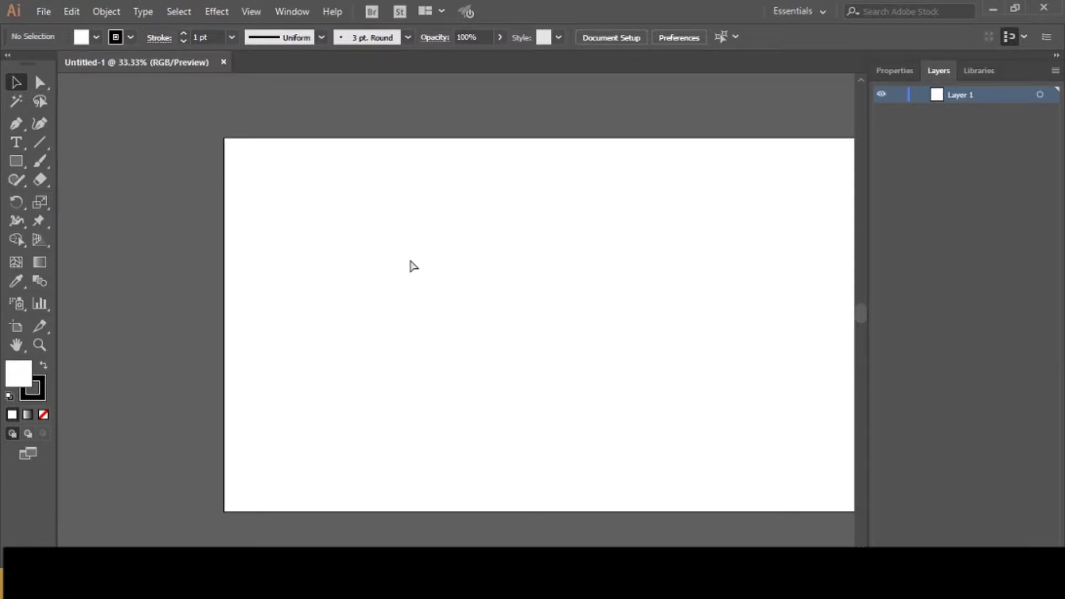
key("ctrl+minus")
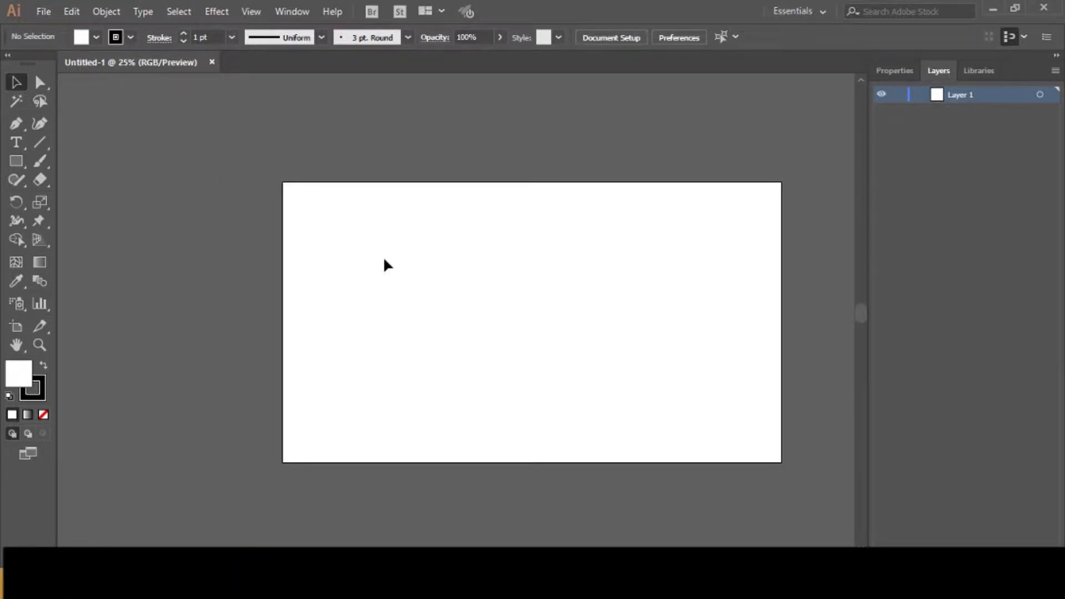
left_click(22, 164)
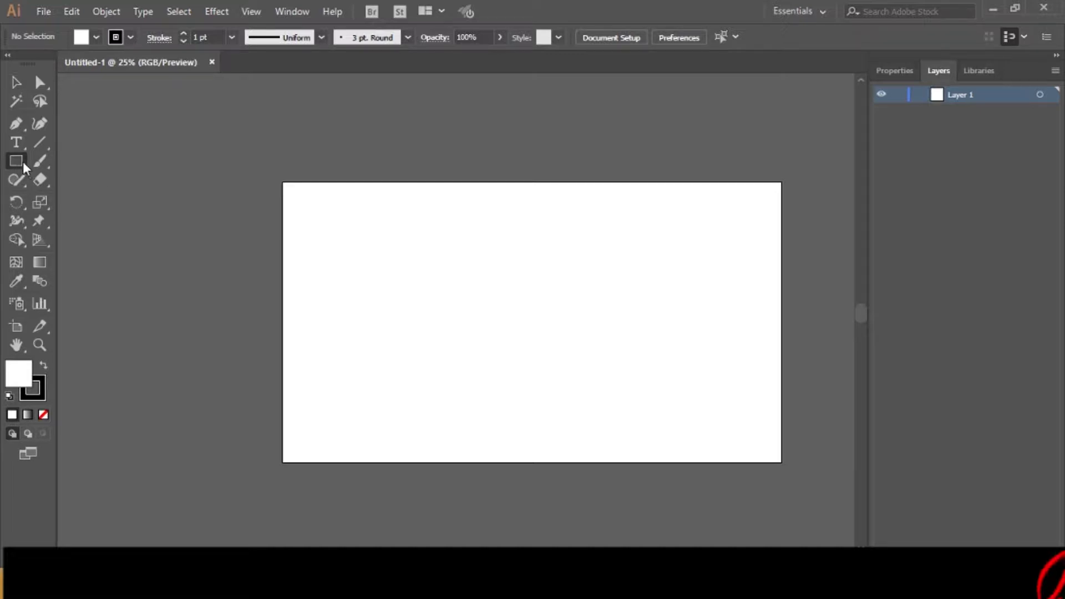
Draw a large circle with the Ellipse tool, filled red with no stroke.
left_click_drag(22, 164, 74, 197)
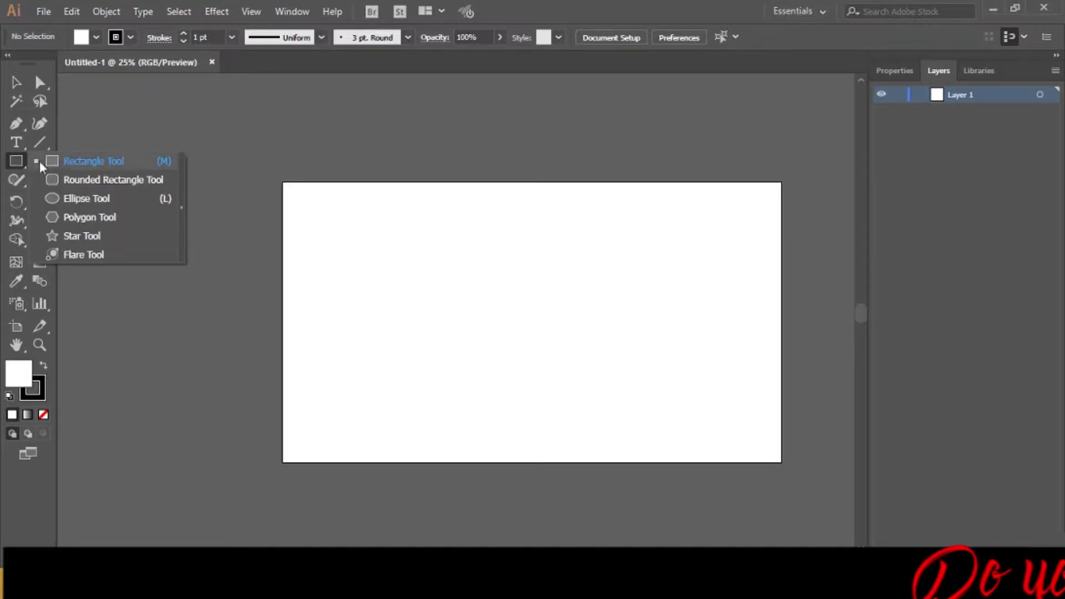
left_click(74, 198)
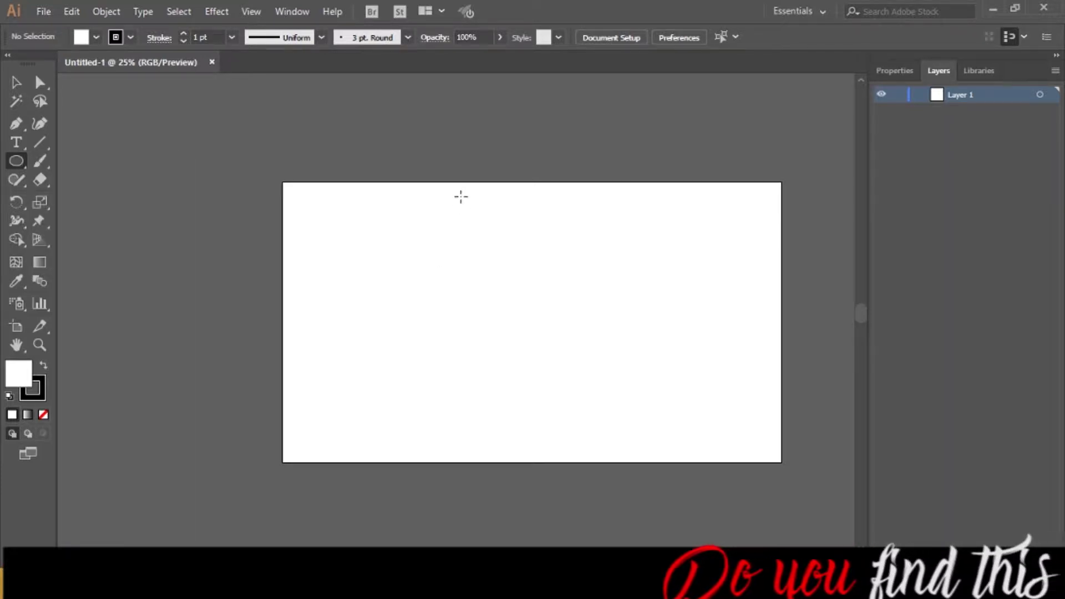
left_click_drag(461, 197, 577, 456)
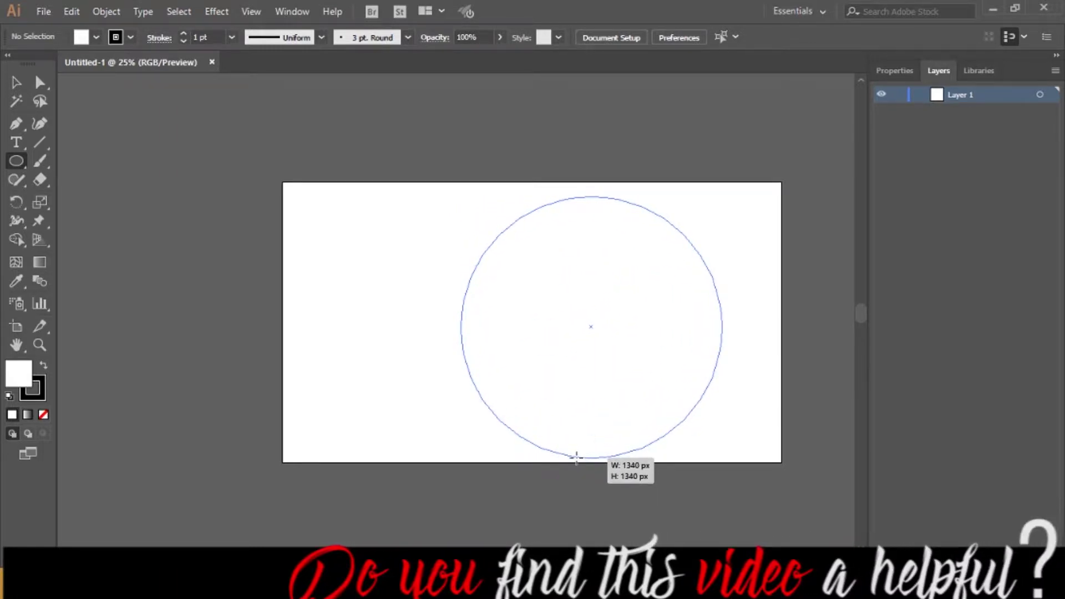
left_click_drag(577, 456, 577, 456)
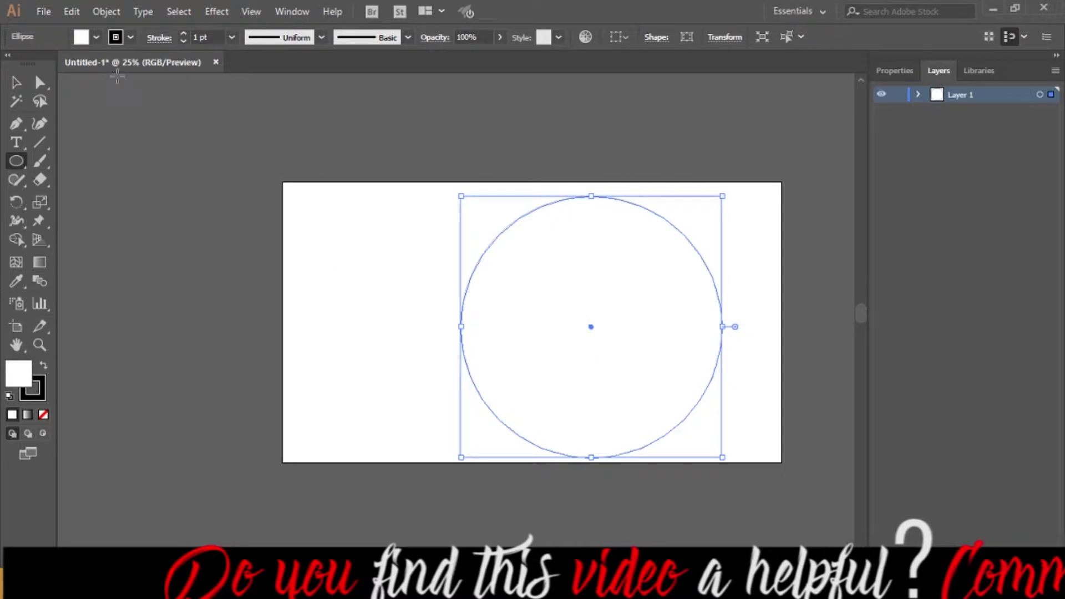
left_click(96, 38)
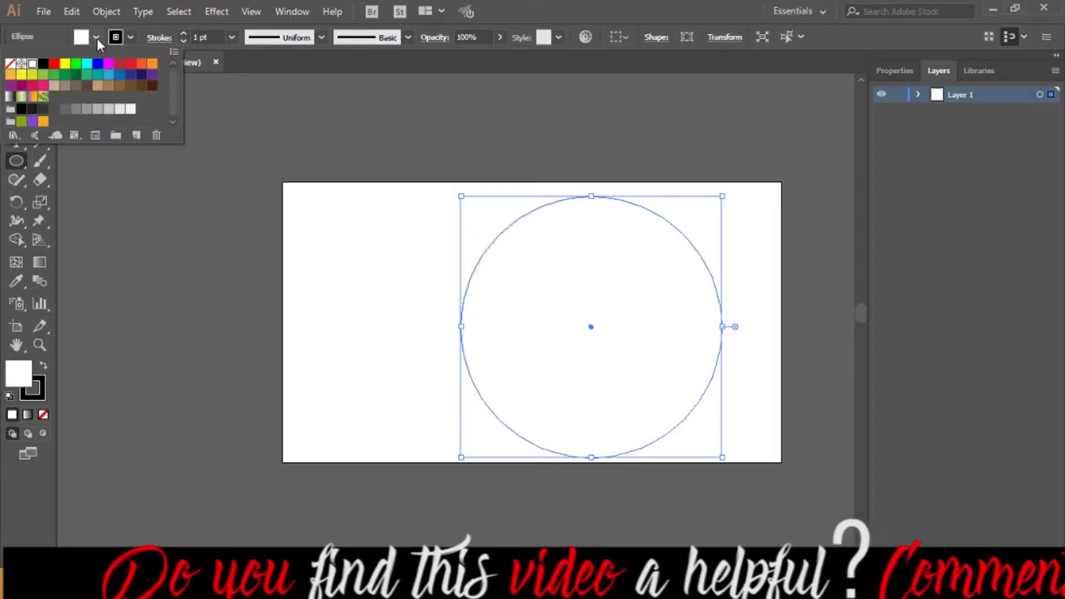
left_click(55, 65)
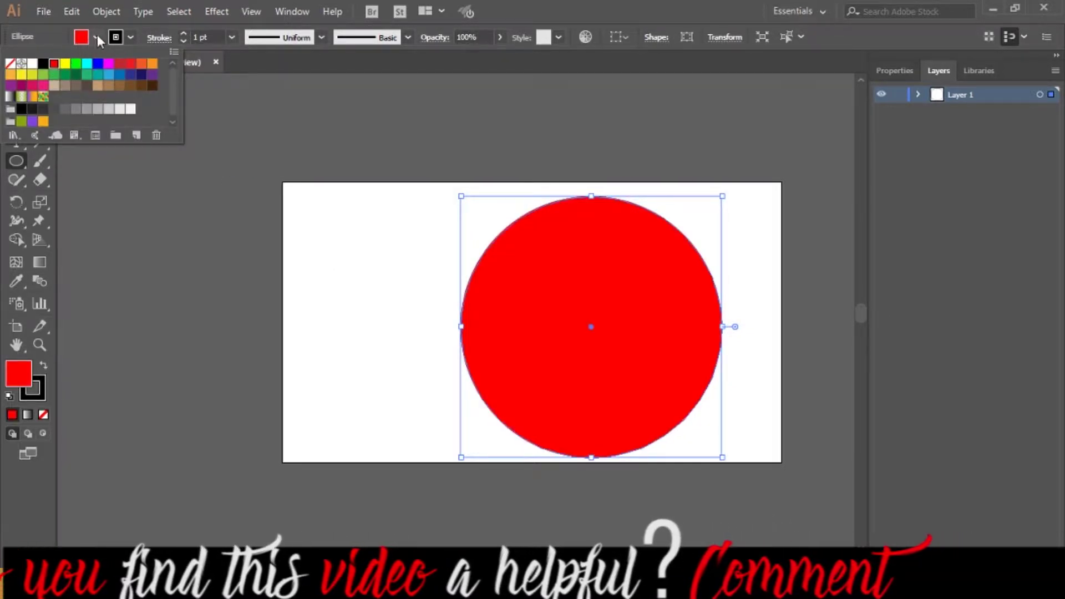
left_click(131, 37)
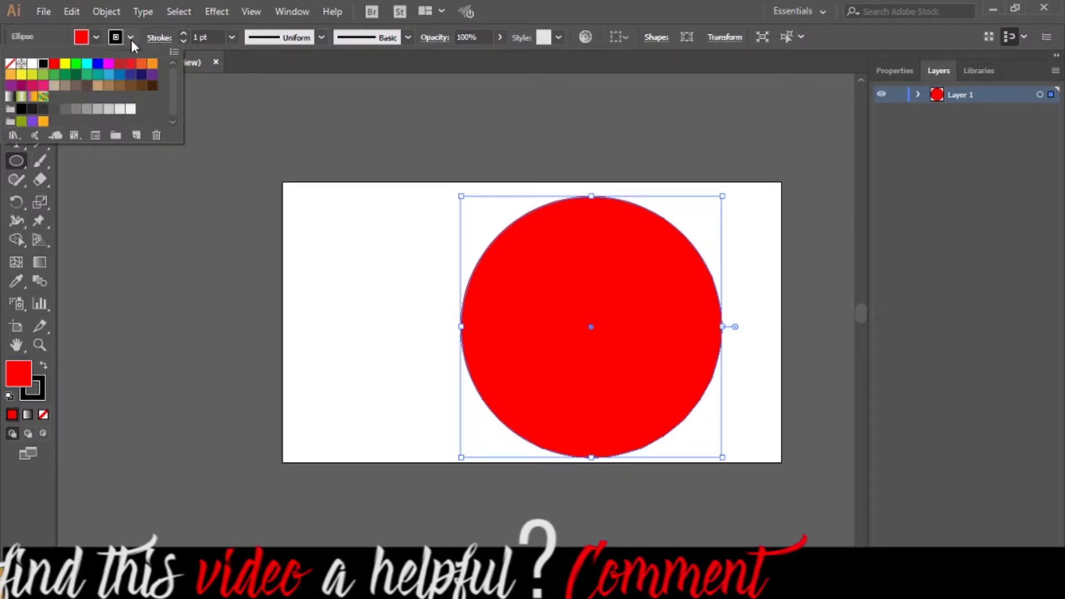
left_click(10, 64)
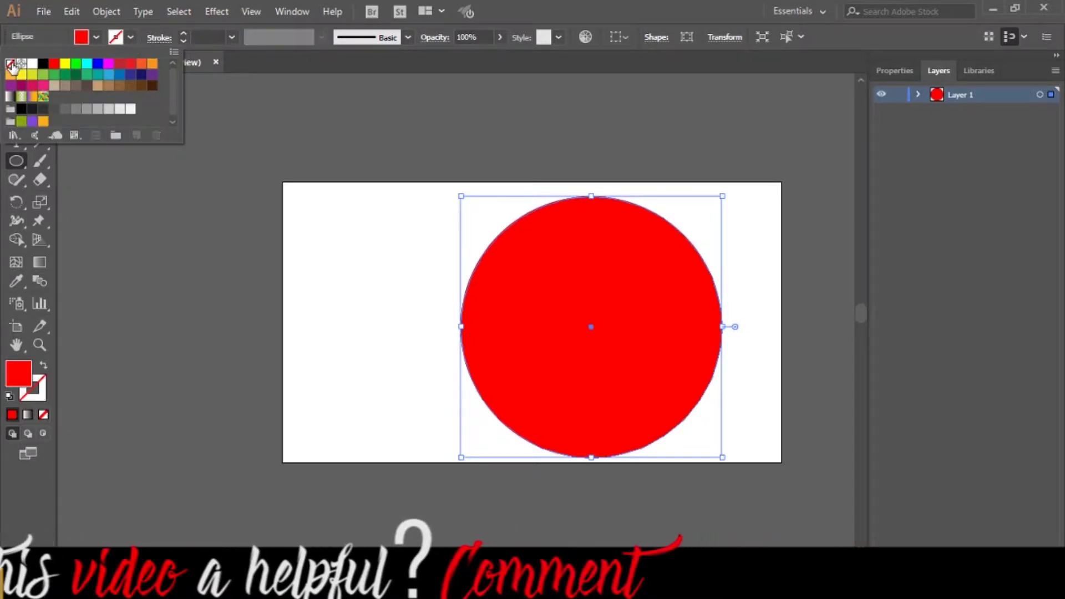
Move the red circle left toward the artboard centre and deselect it.
left_click(17, 82)
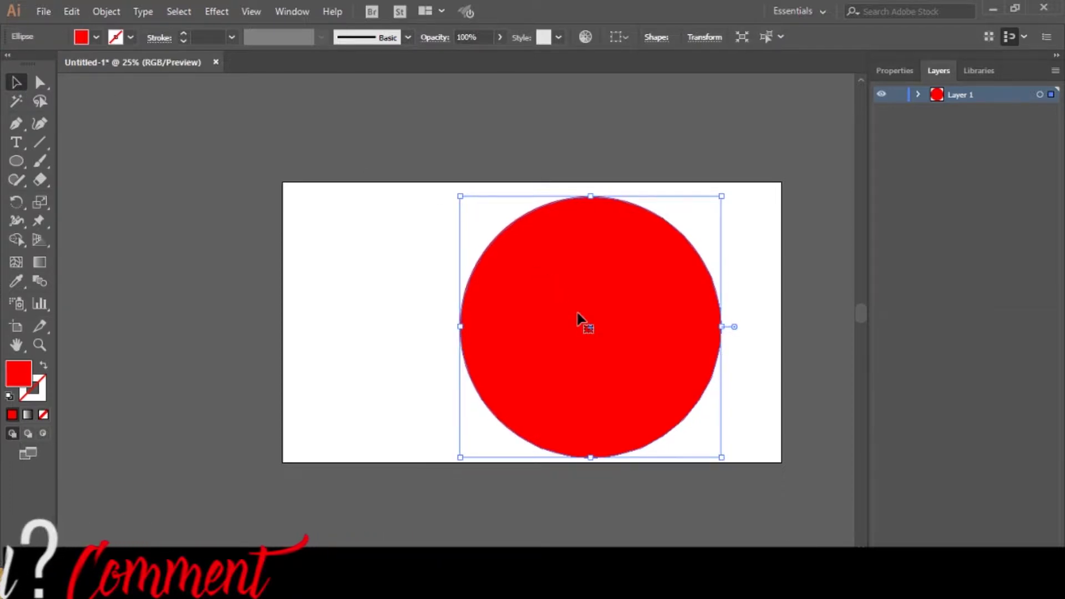
key("ctrl+shift+a")
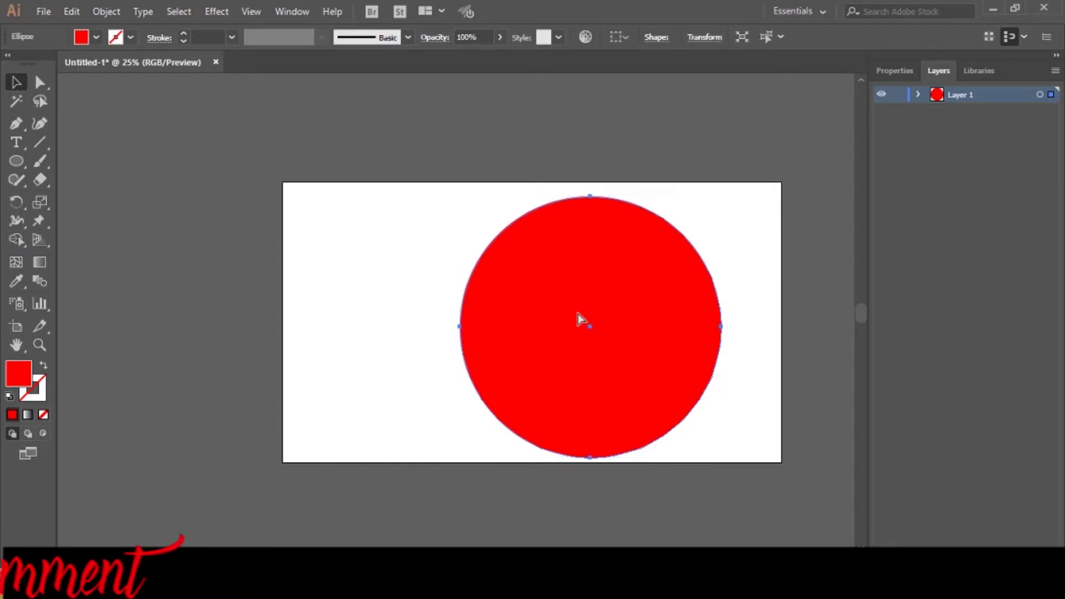
left_click(580, 321)
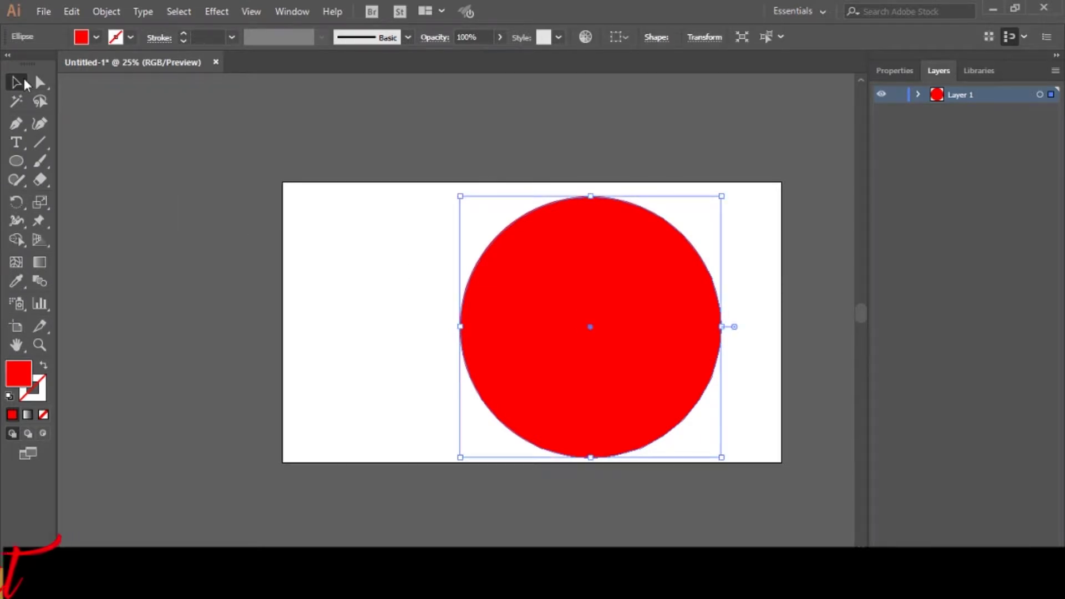
left_click_drag(601, 280, 544, 276)
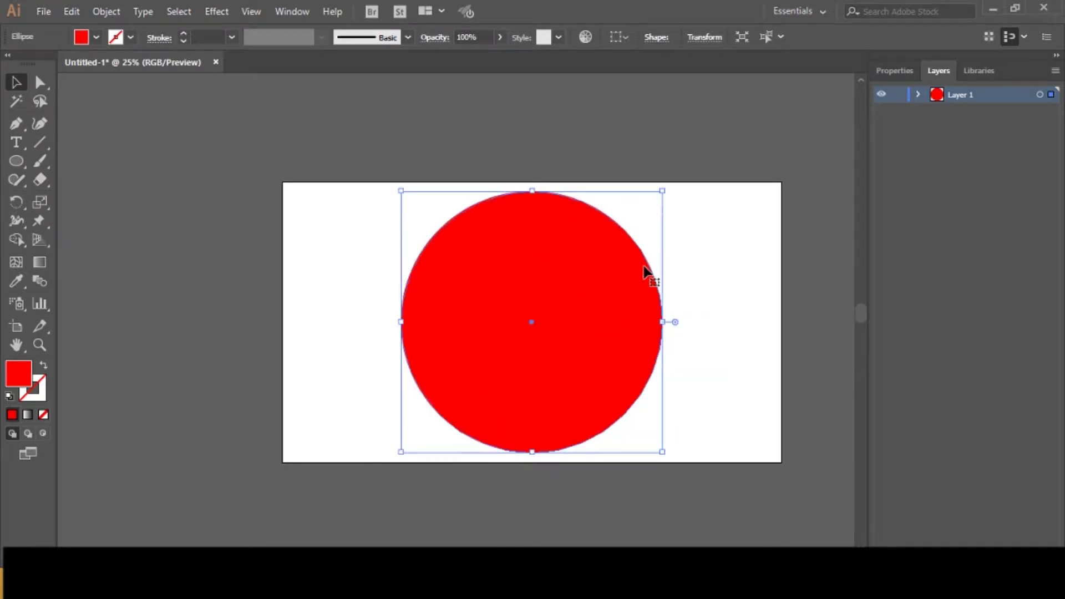
left_click(698, 265)
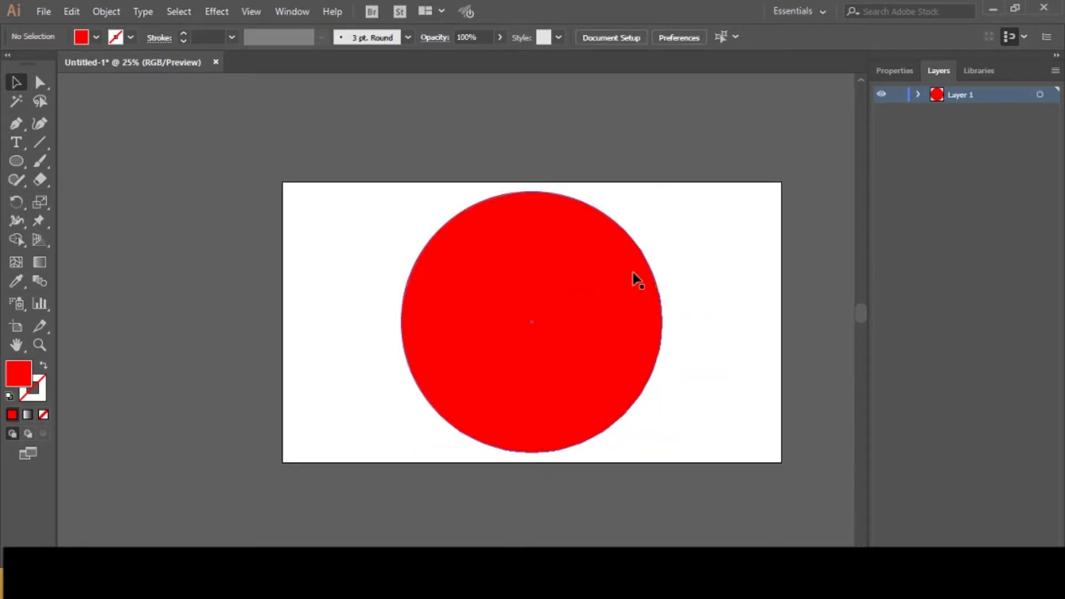
left_click(21, 165)
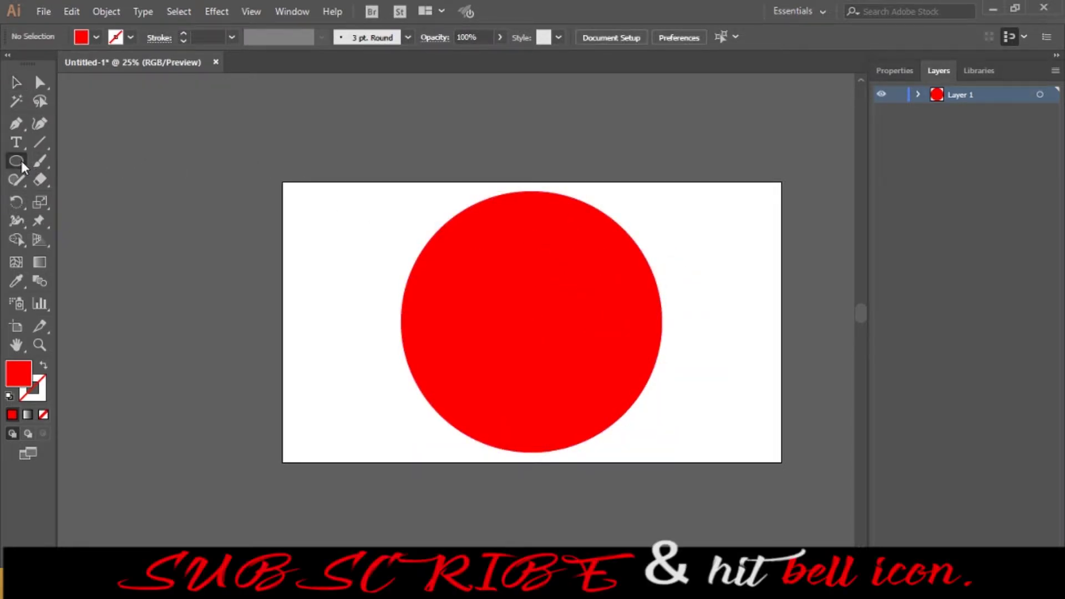
Draw a 1300 × 136 px bar across the circle's top and shift it left and down.
left_click_drag(21, 165, 64, 157)
left_click_drag(441, 211, 678, 236)
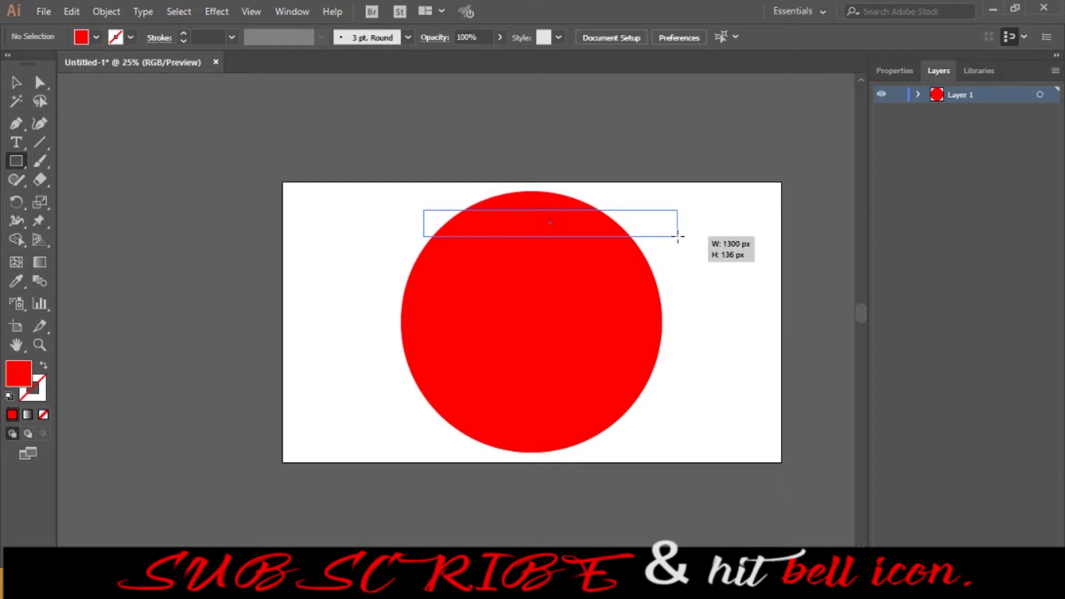
left_click_drag(678, 236, 677, 236)
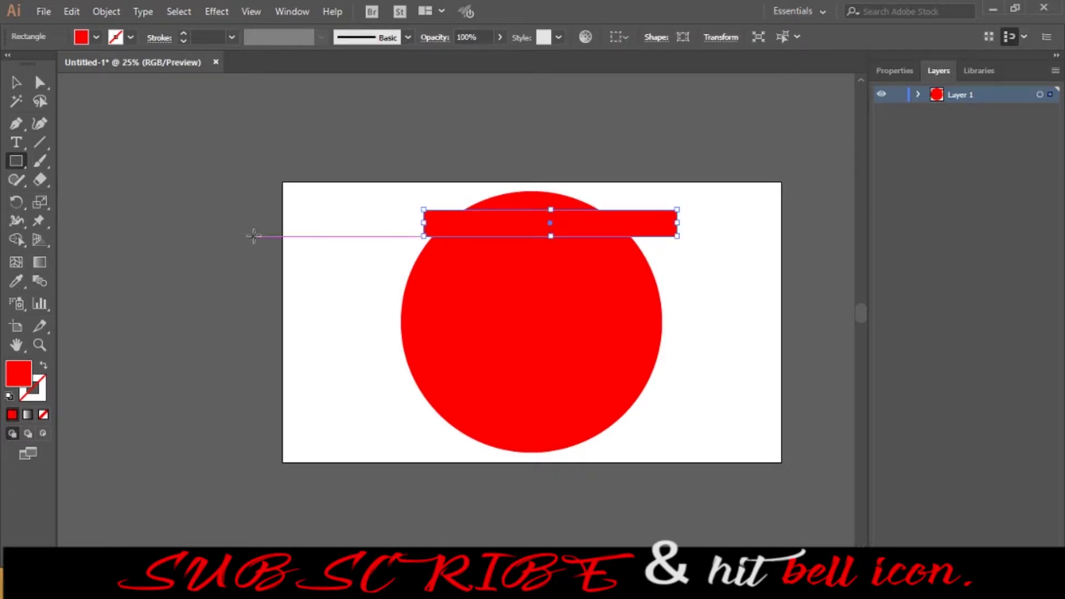
left_click(41, 84)
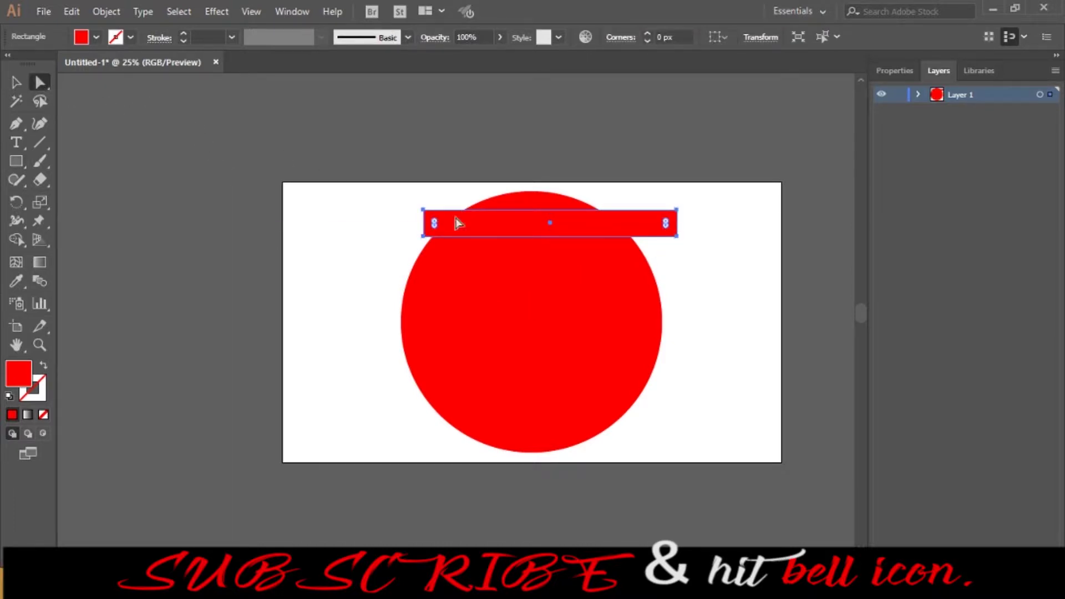
left_click_drag(422, 210, 406, 222)
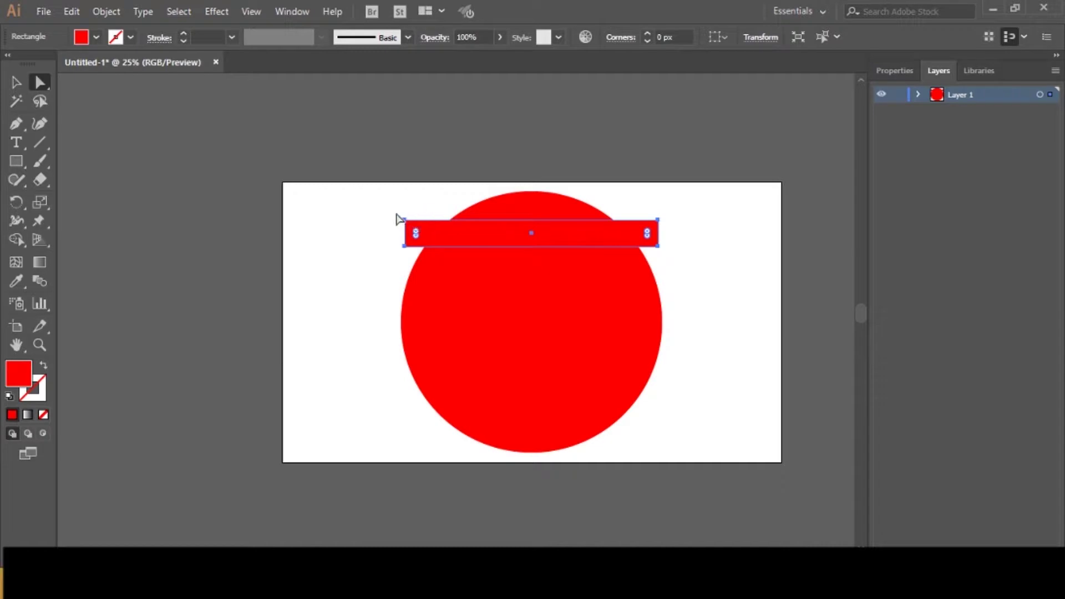
left_click(391, 211)
Raise the top bar's top-left anchor by 80 px so the bar slants.
left_click_drag(403, 223, 404, 206)
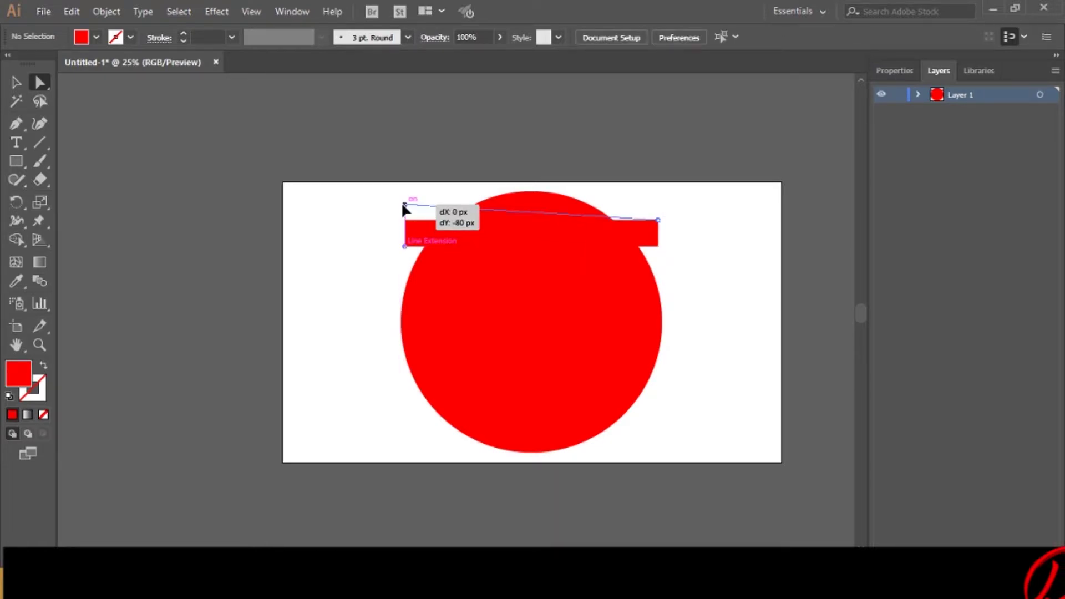
left_click_drag(403, 206, 404, 205)
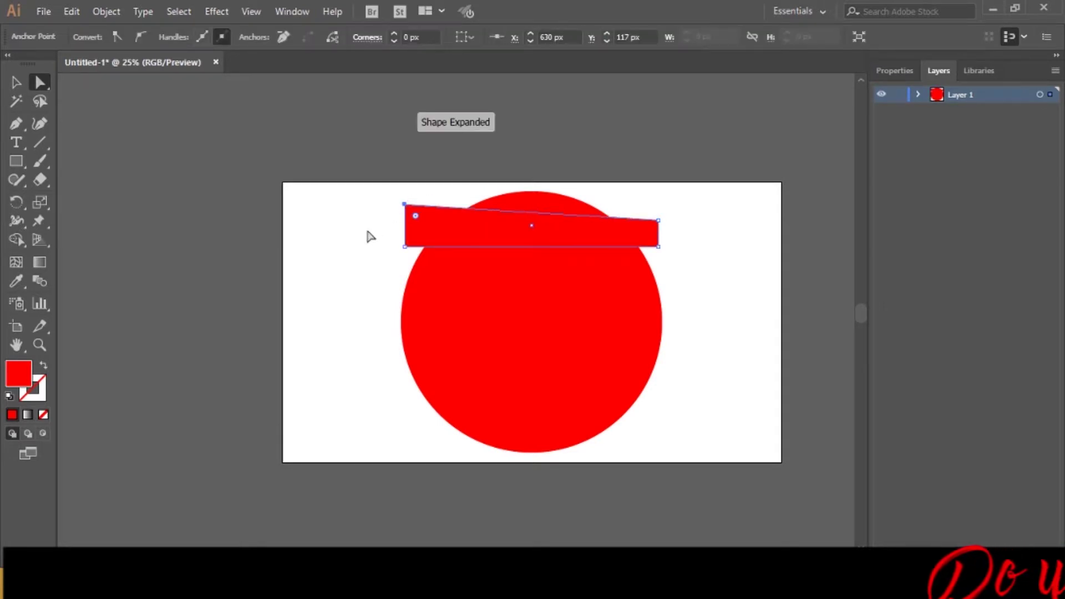
left_click_drag(506, 241, 504, 247)
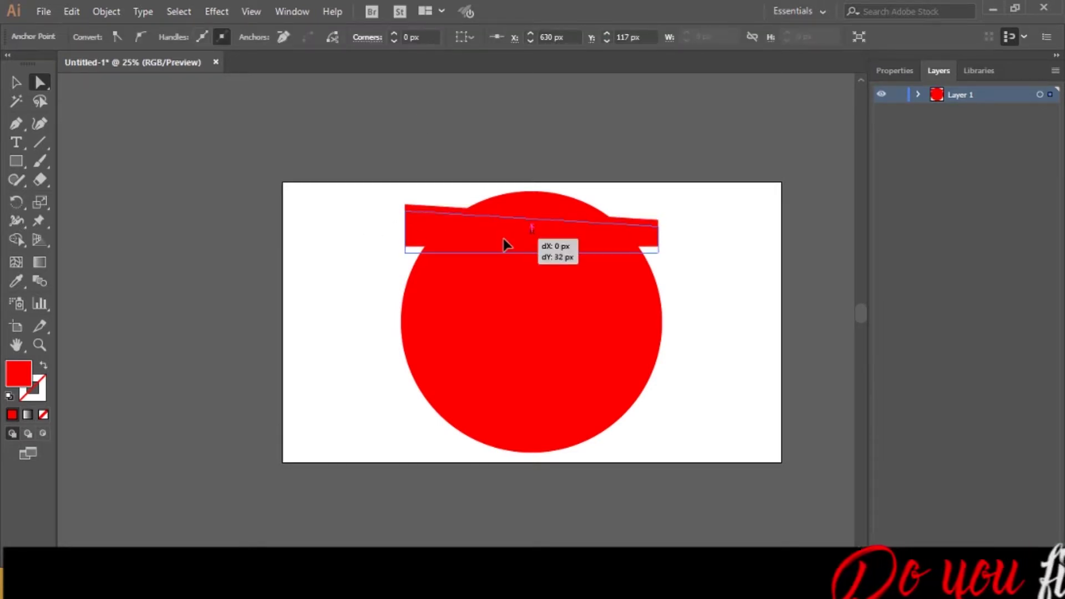
left_click(351, 274)
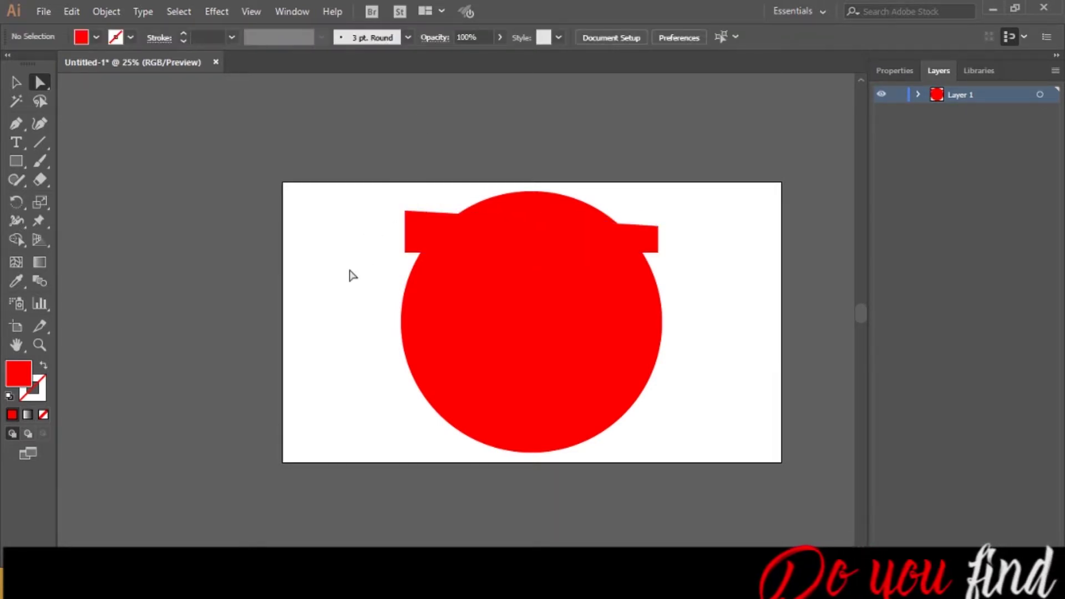
Change the slanted top bar's fill from red to black.
left_click(455, 252)
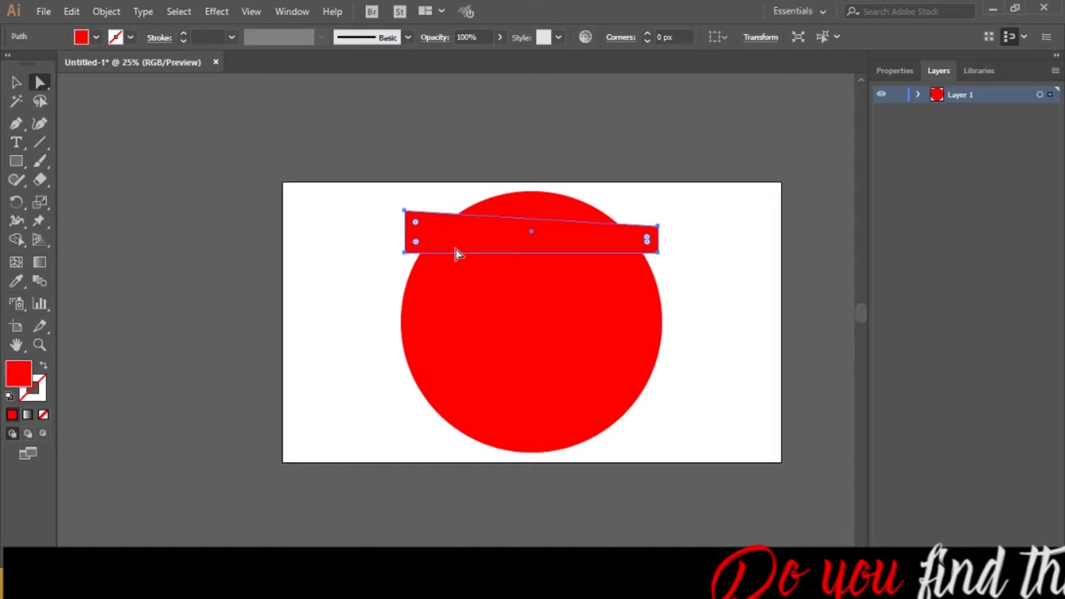
left_click(97, 37)
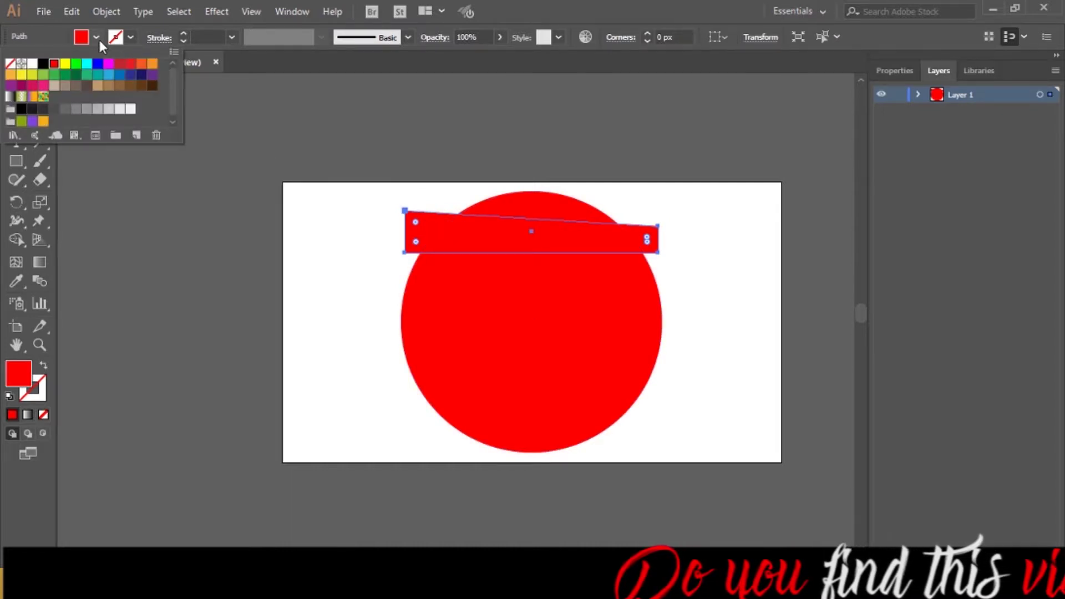
left_click(44, 64)
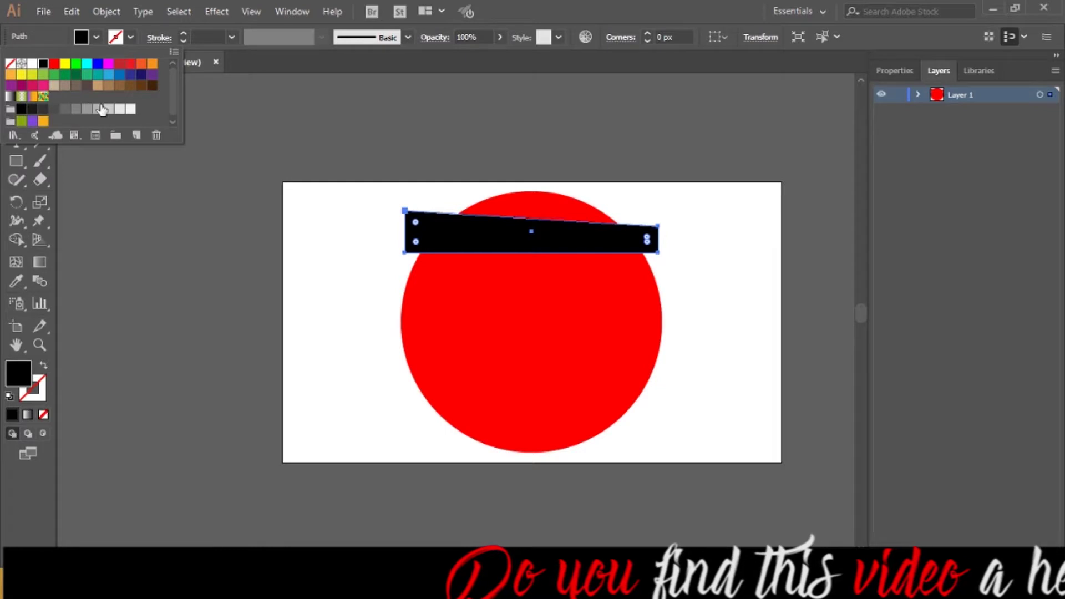
left_click(96, 40)
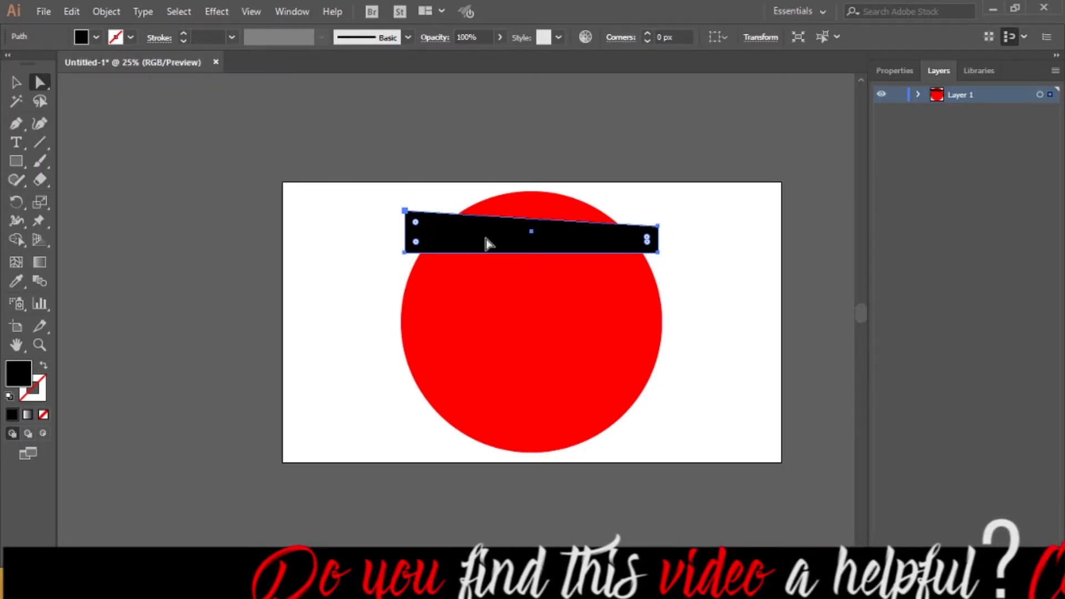
left_click(21, 162)
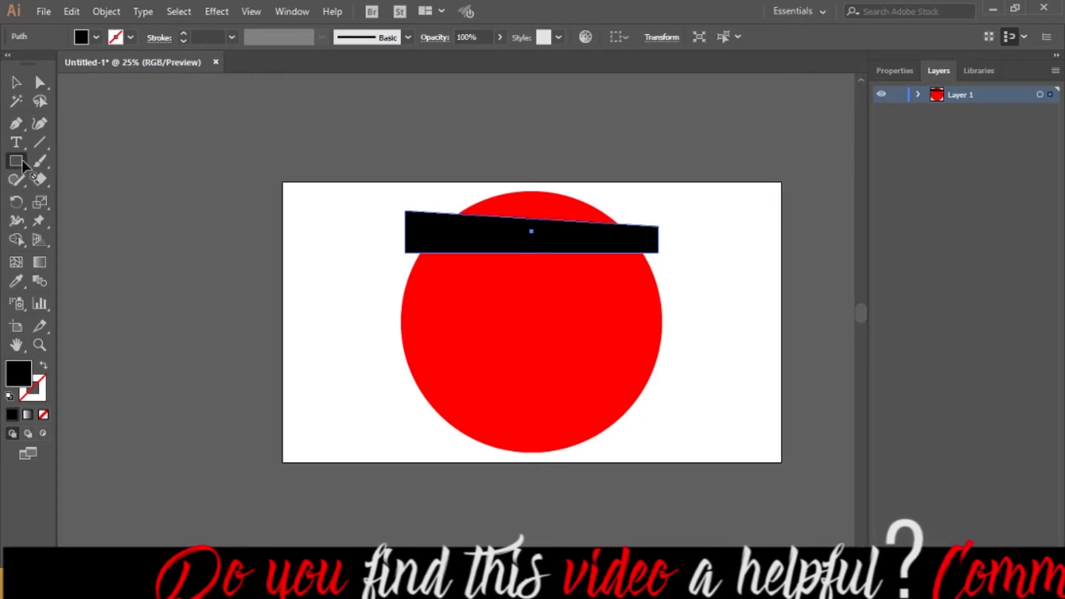
Draw a wide black bar across the circle's middle and drag its top-right anchor up and outward.
left_click_drag(22, 165, 66, 166)
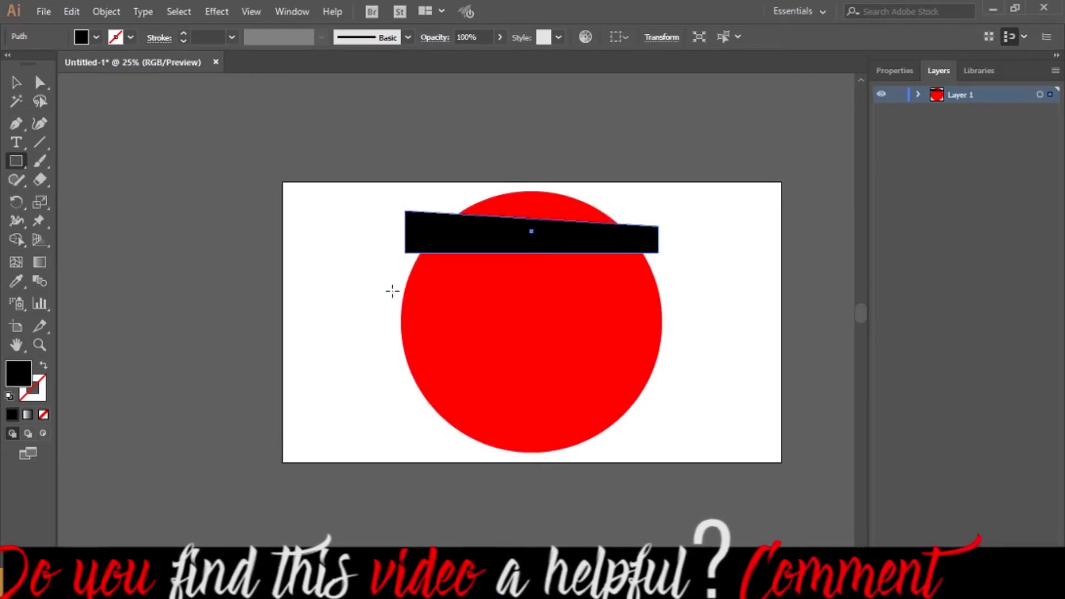
left_click_drag(383, 293, 721, 341)
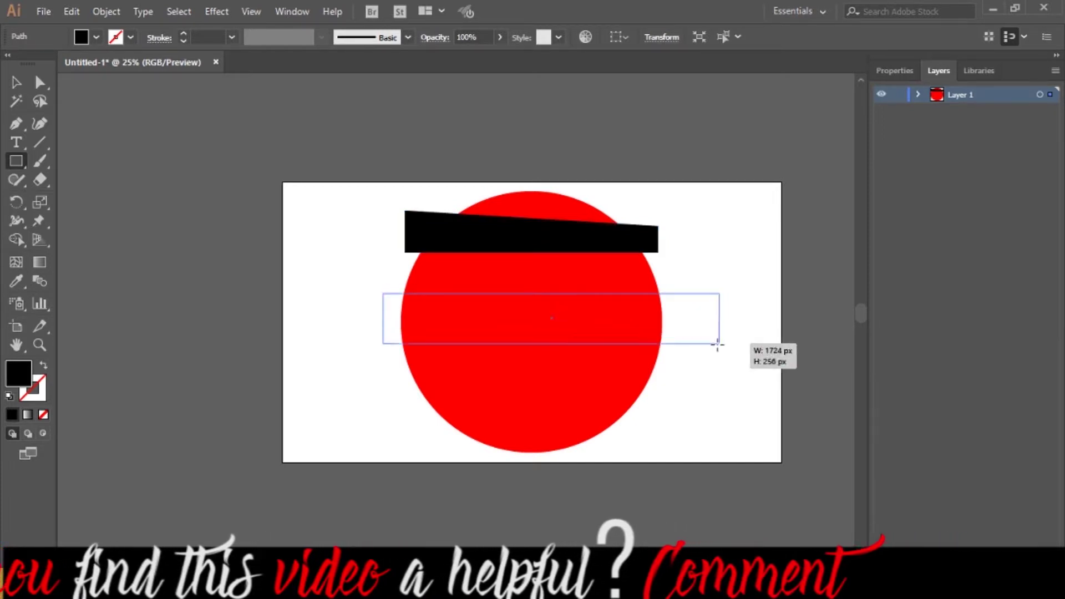
left_click_drag(721, 341, 696, 353)
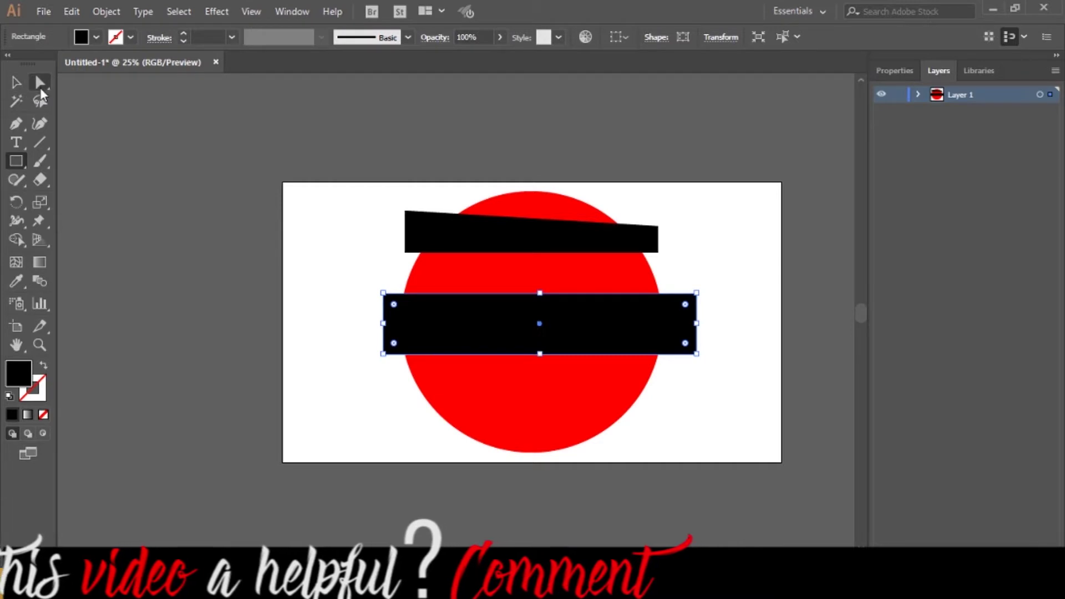
left_click(40, 84)
left_click_drag(730, 217, 769, 331)
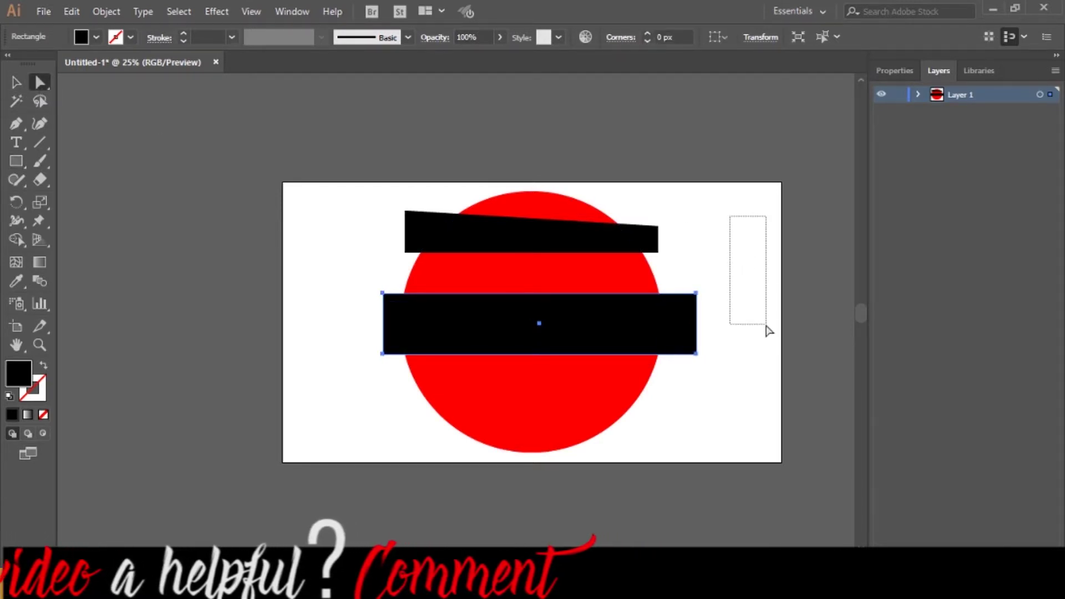
left_click_drag(697, 293, 700, 269)
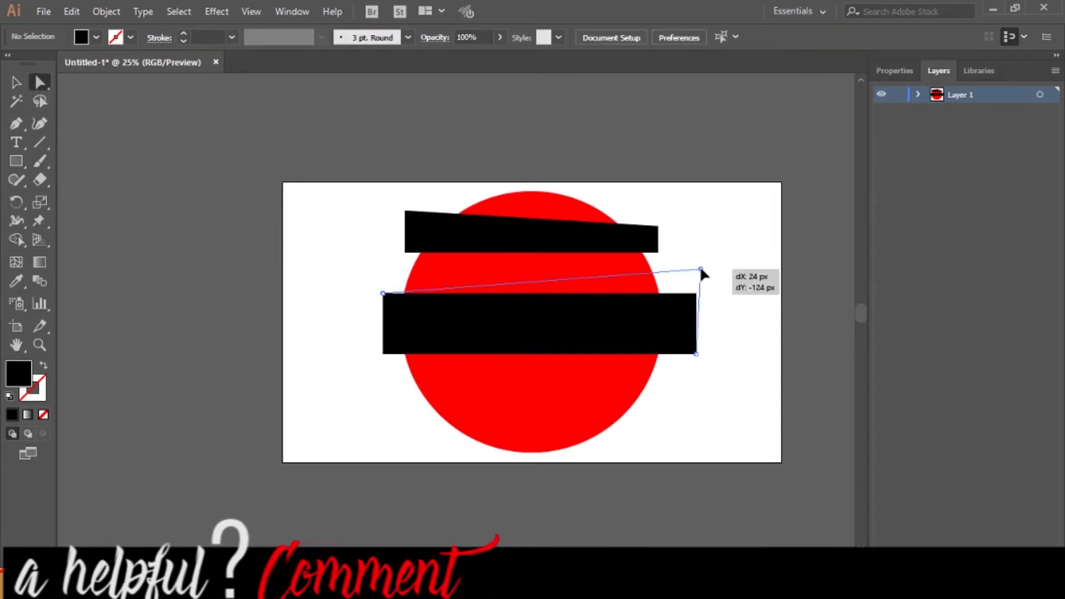
left_click_drag(701, 271, 723, 273)
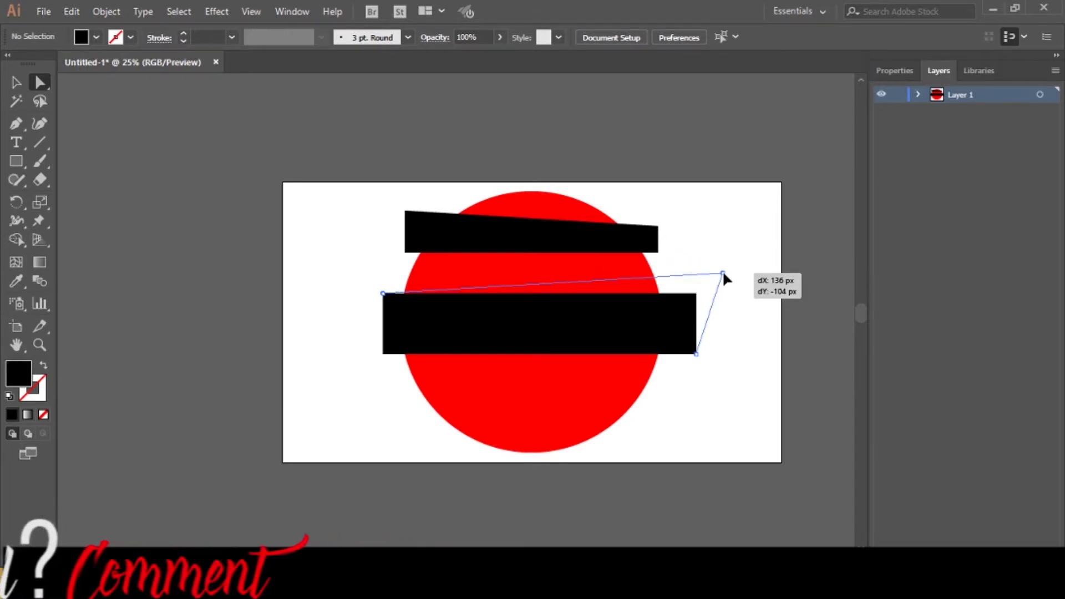
left_click(355, 395)
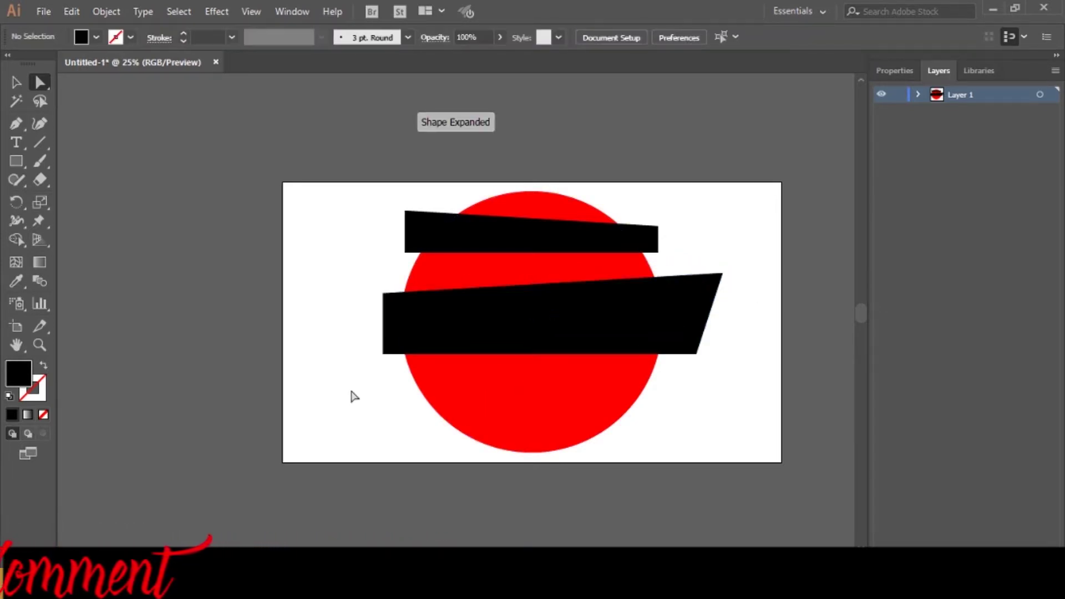
left_click(15, 163)
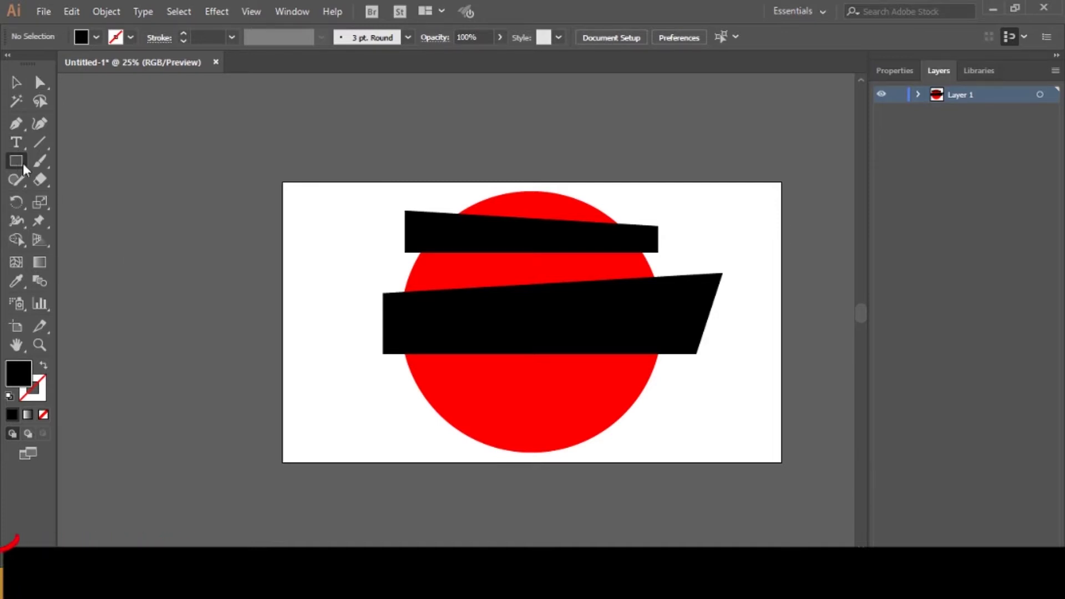
Draw a black bar across the circle's lower part and drag its top-left anchor up and left.
left_click_drag(24, 169, 62, 160)
left_click_drag(383, 392, 715, 435)
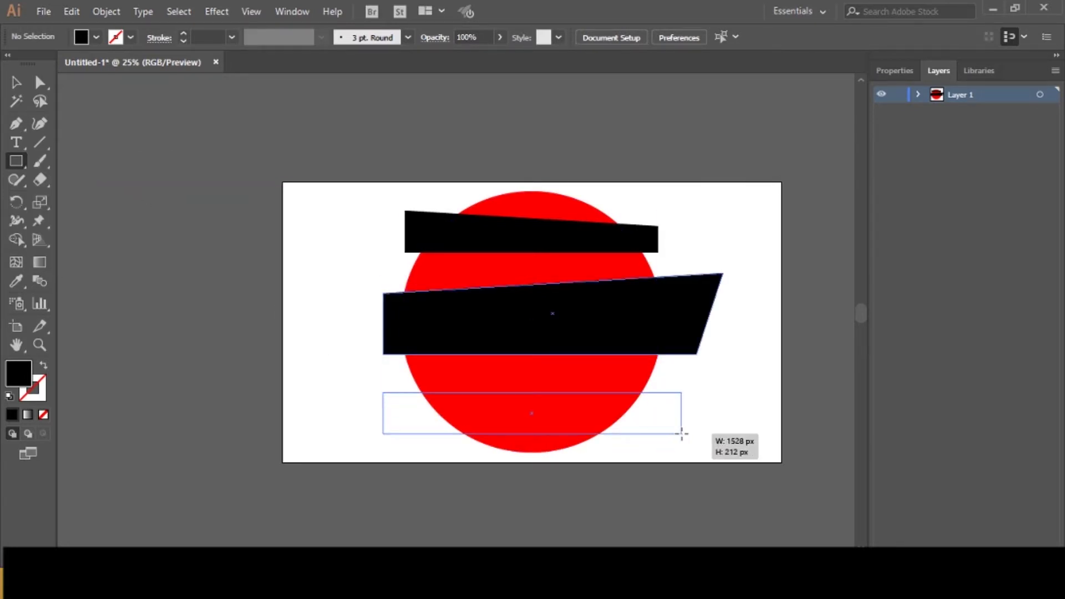
left_click_drag(715, 435, 715, 435)
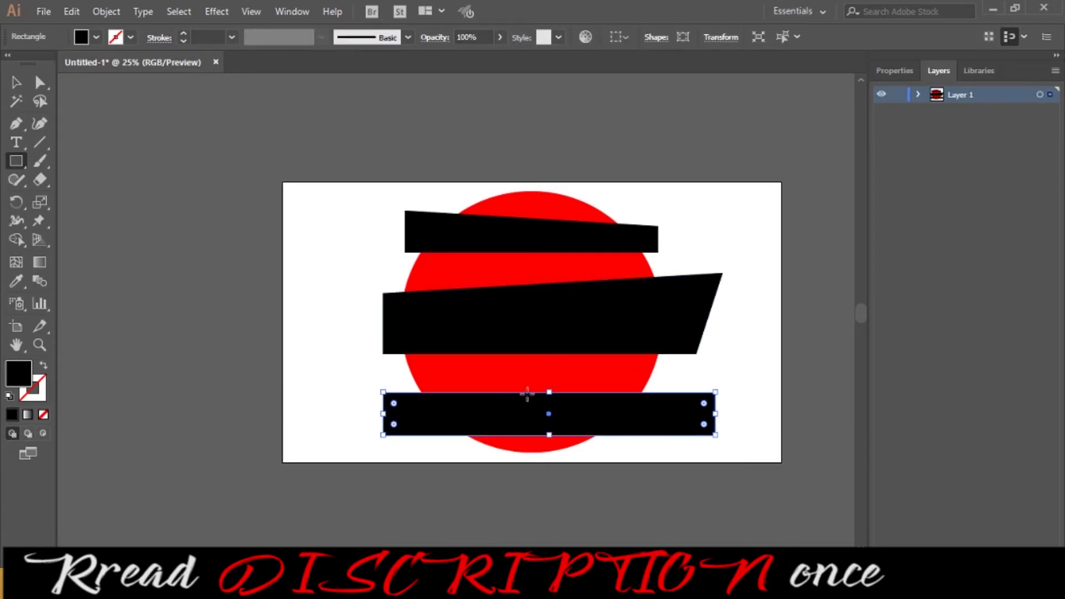
left_click(40, 84)
left_click_drag(347, 433, 347, 433)
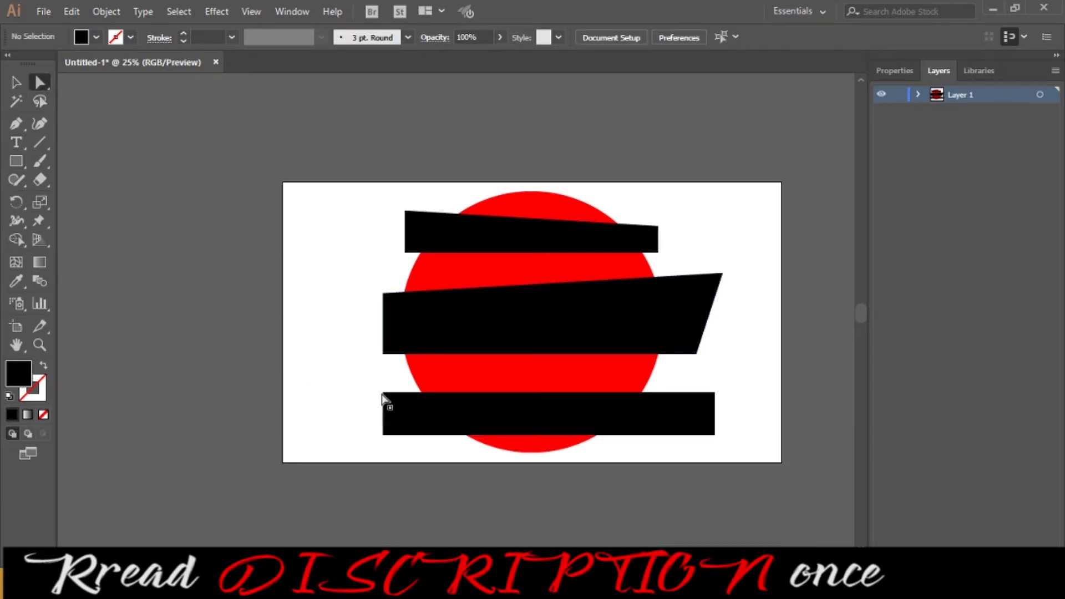
left_click_drag(383, 392, 365, 363)
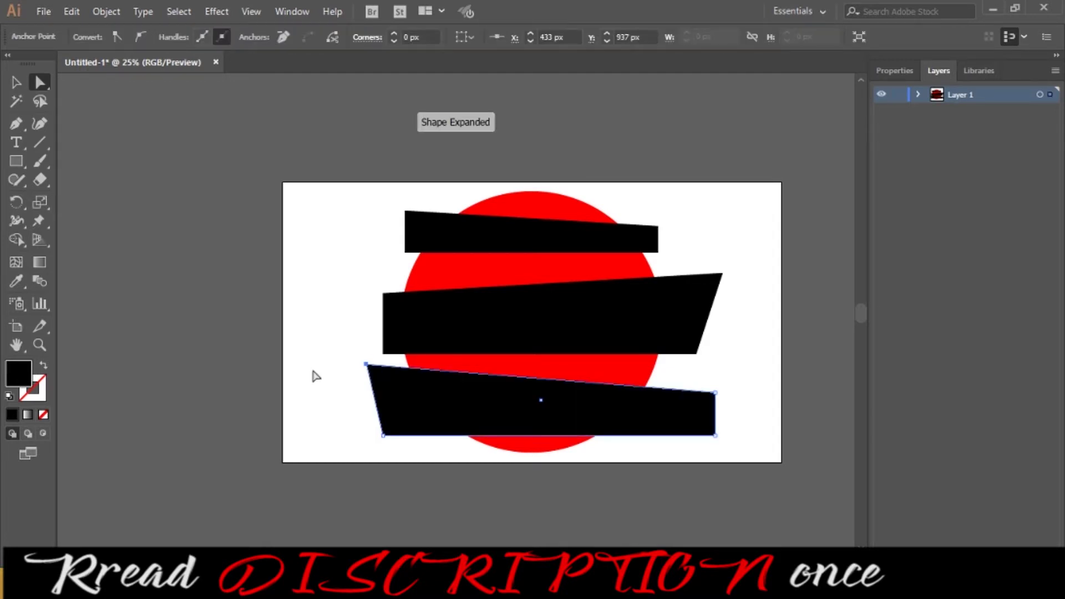
left_click(315, 376)
left_click_drag(477, 154, 561, 491)
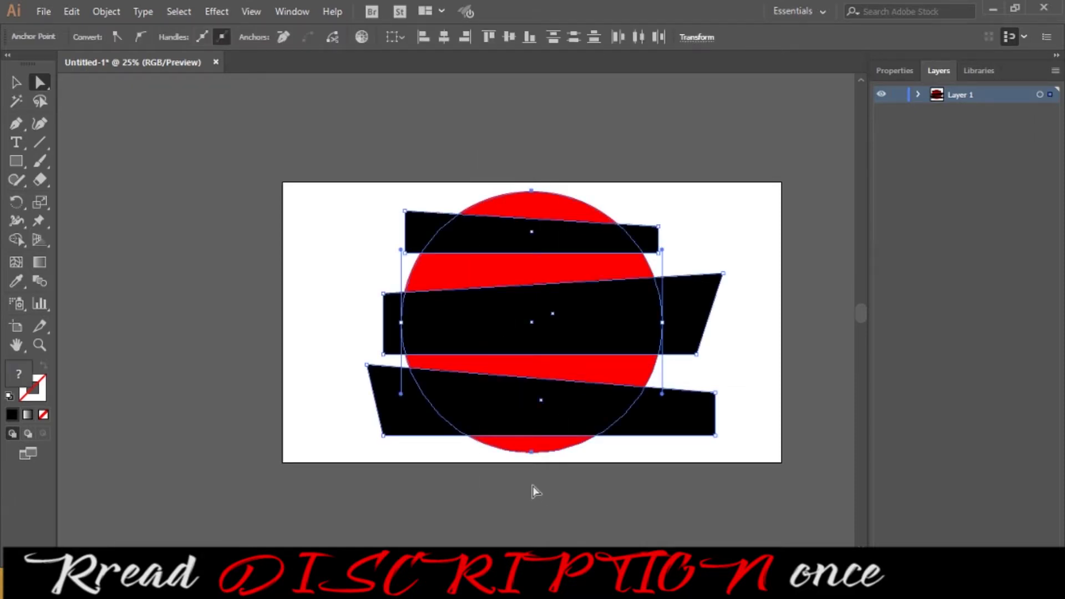
Divide the circle and three bars with Pathfinder Divide and ungroup the resulting pieces.
left_click(292, 11)
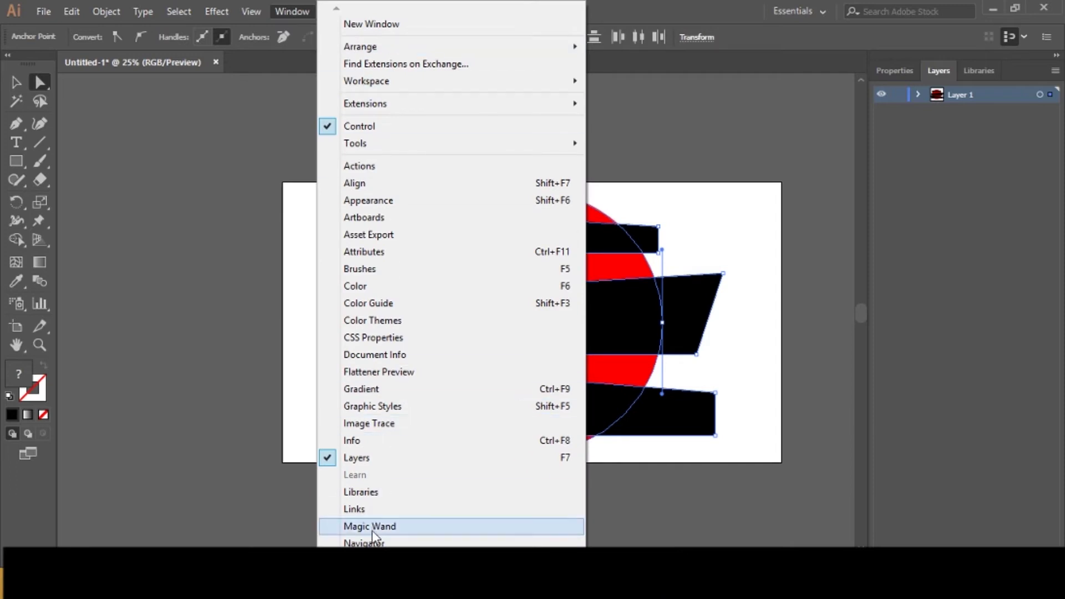
key("ctrl+shift+F9")
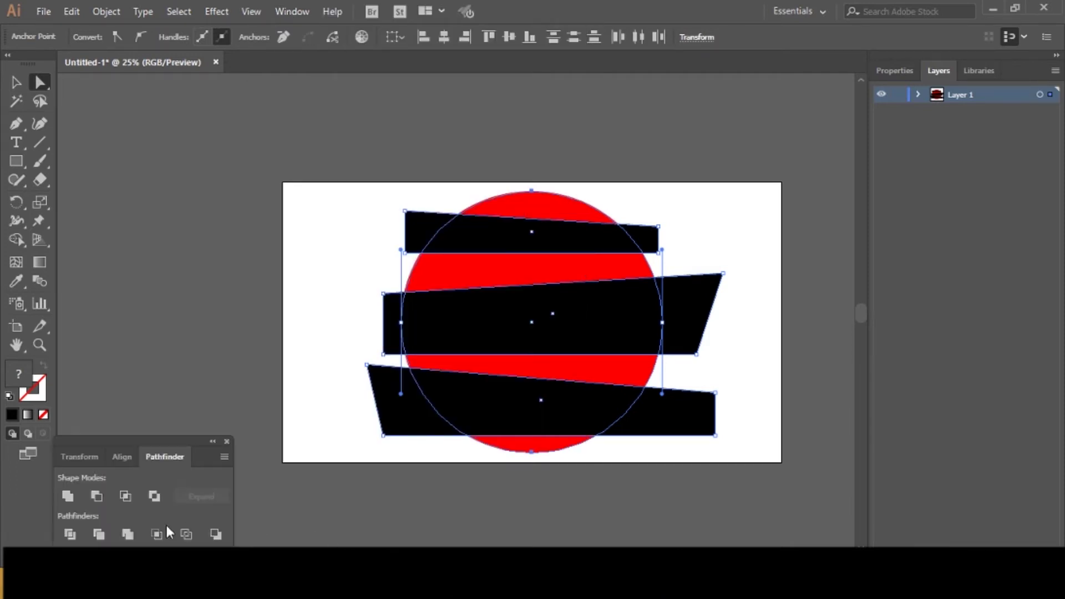
left_click(69, 535)
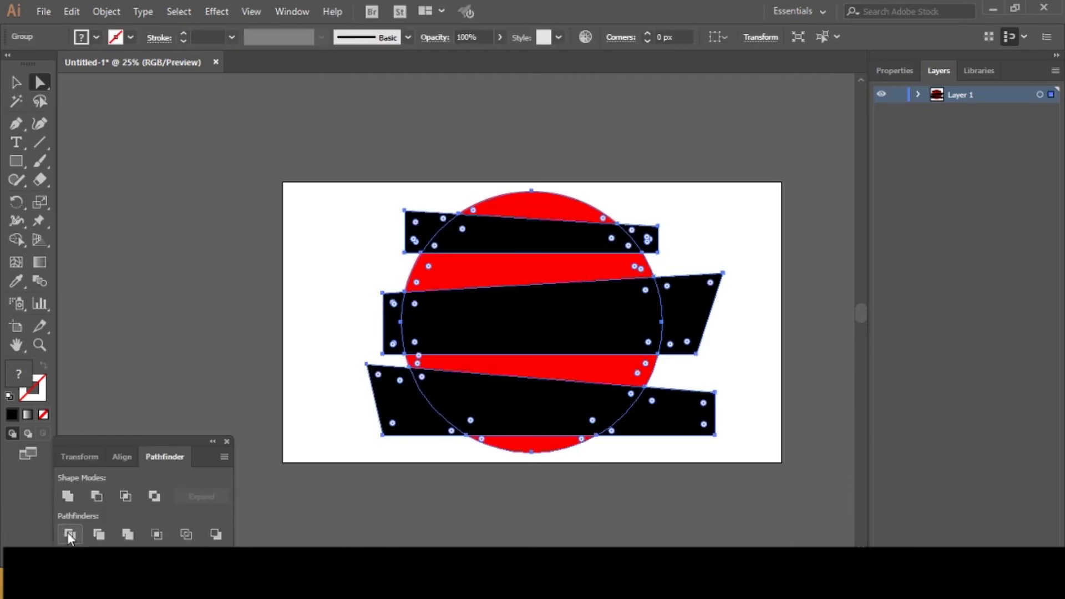
key("ctrl+shift+g")
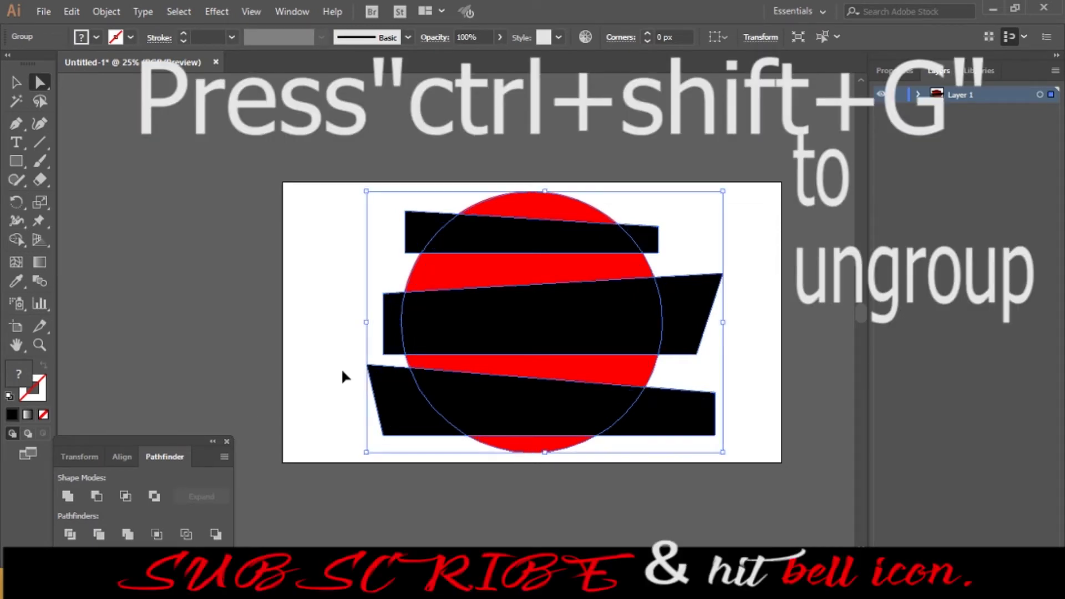
key("ctrl+shift+g")
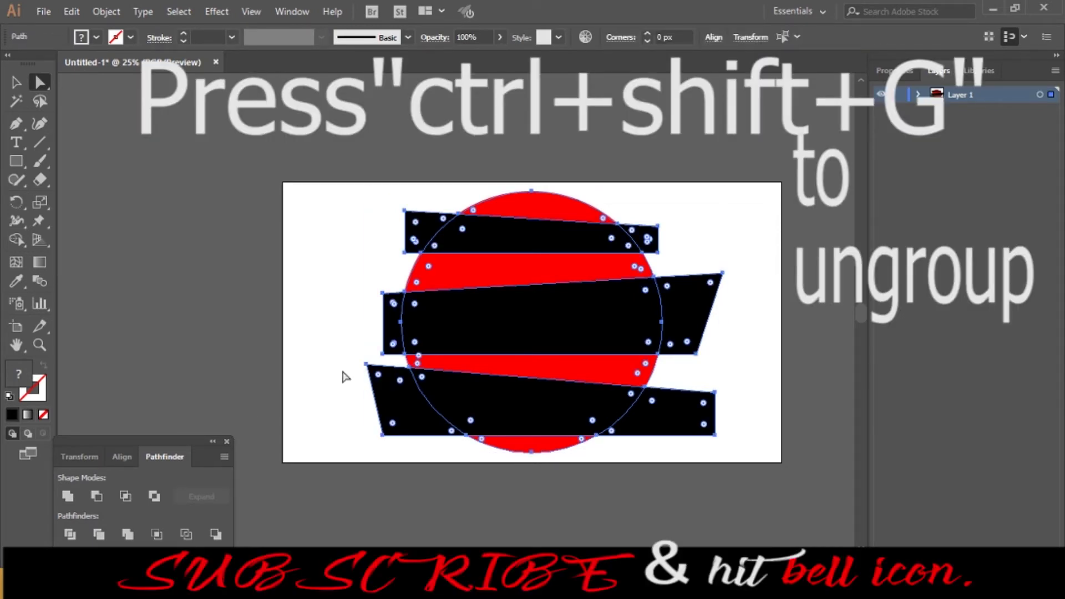
left_click(17, 83)
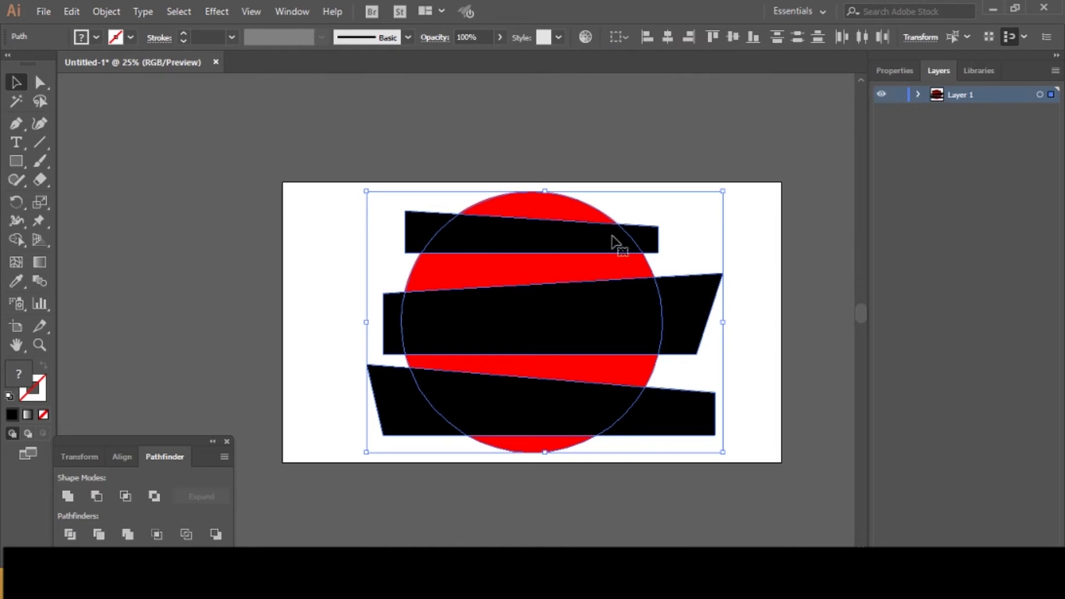
Delete the black pieces sticking out at the top-right, right and bottom-right of the circle.
left_click(340, 241)
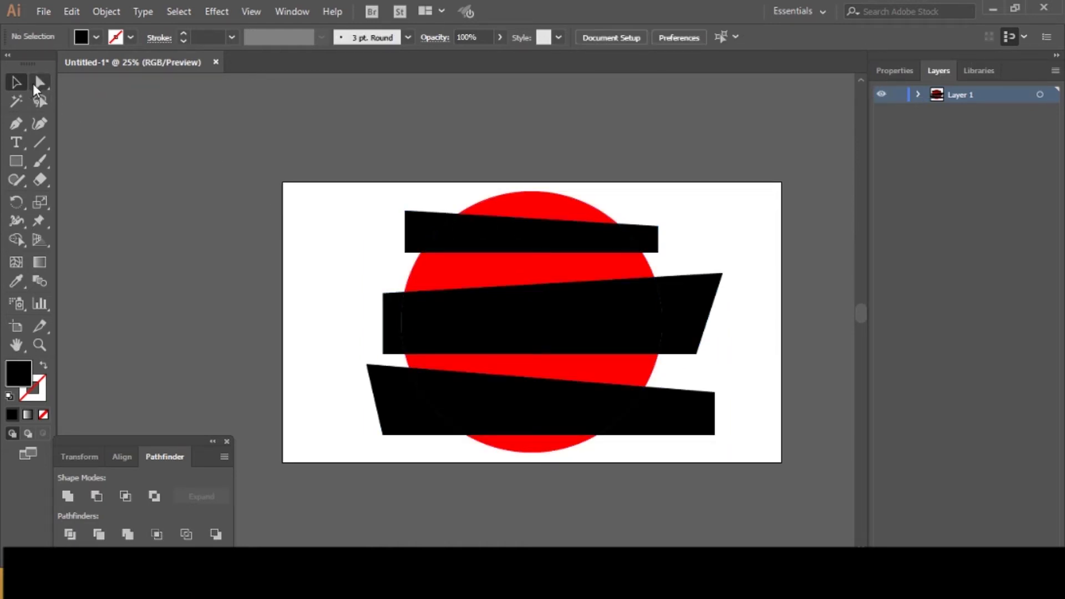
left_click(34, 85)
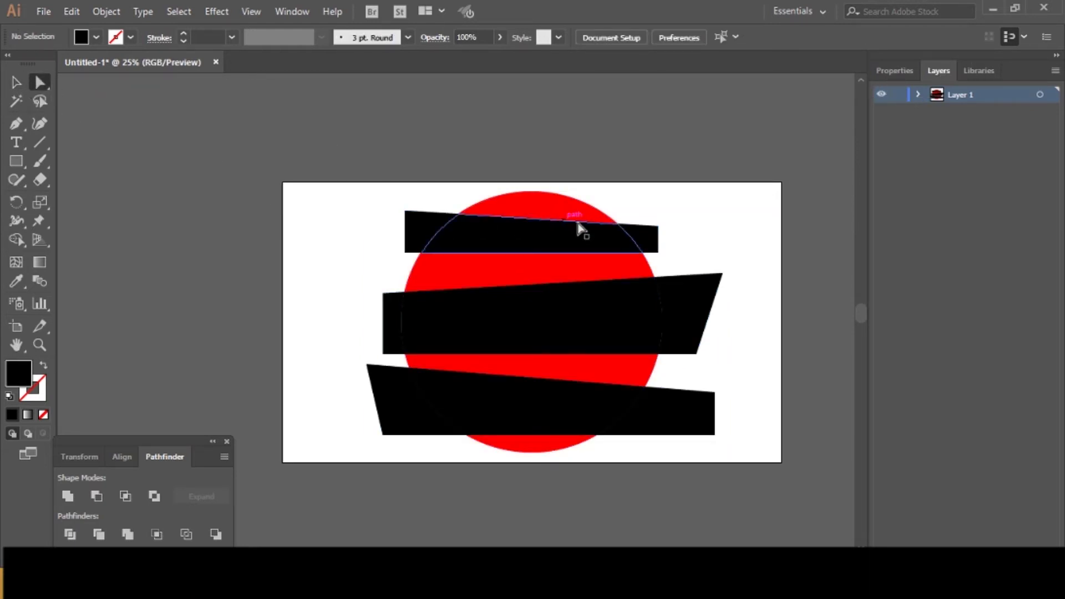
left_click(640, 239)
key("Delete")
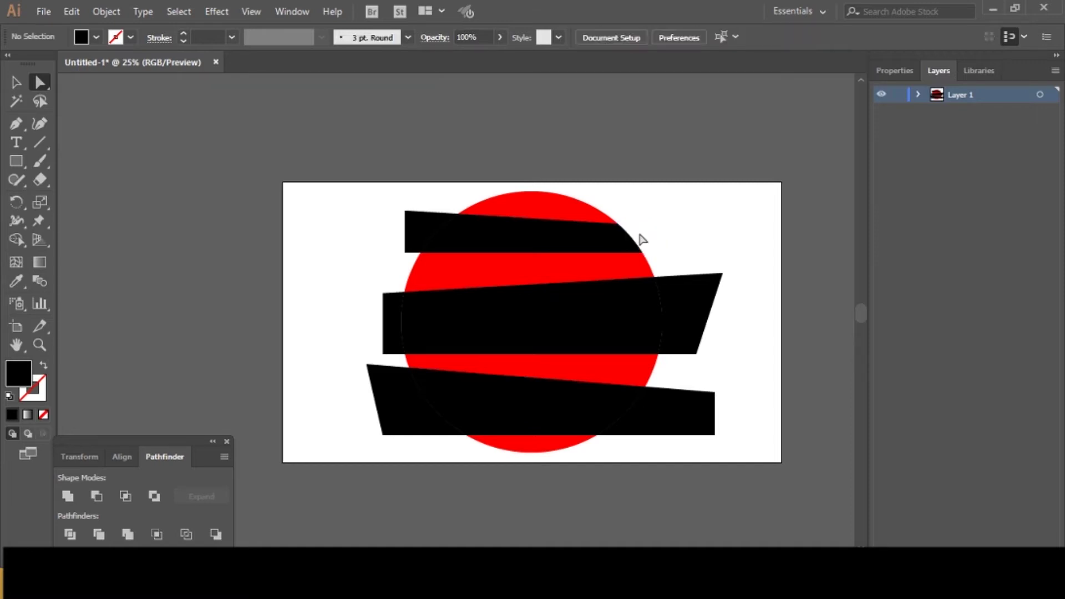
left_click(689, 291)
key("Delete")
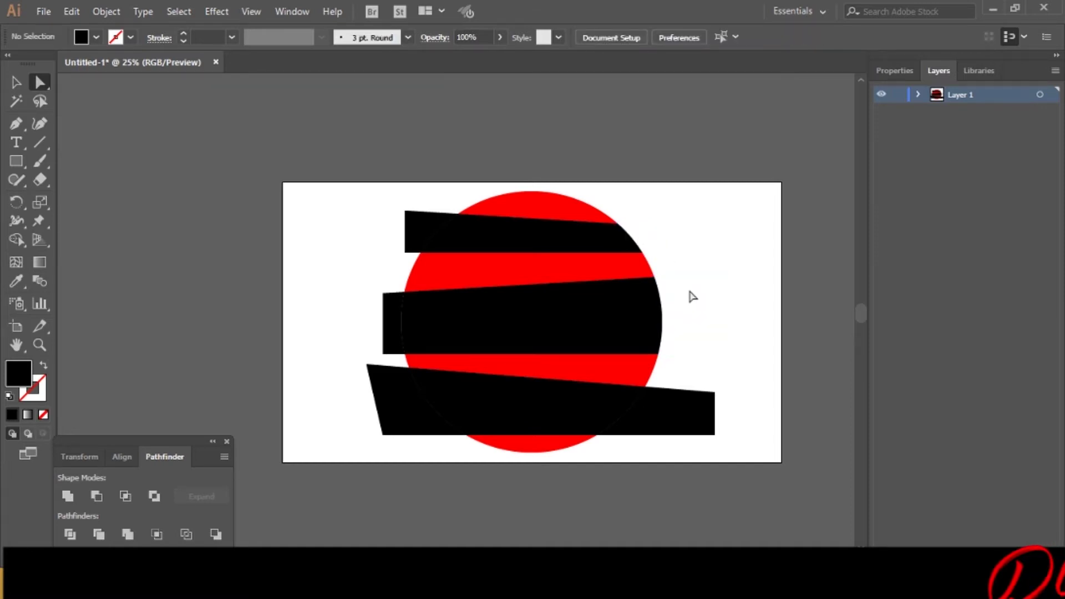
left_click(691, 409)
key("Delete")
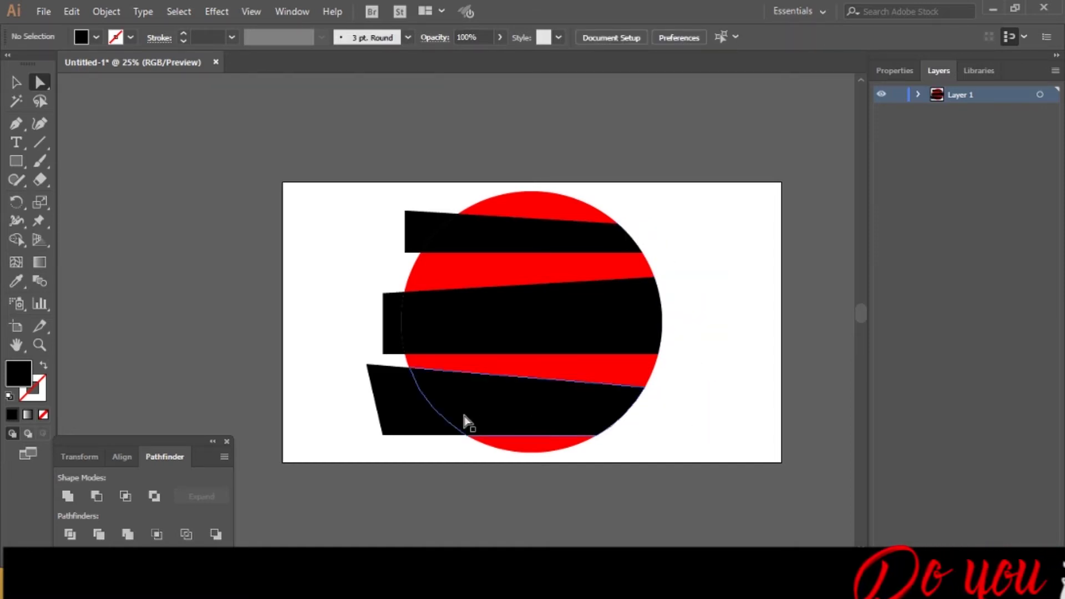
Delete the bottom-left, middle-left and top-left overhanging pieces, then nudge the top slice left.
left_click(405, 430)
key("Delete")
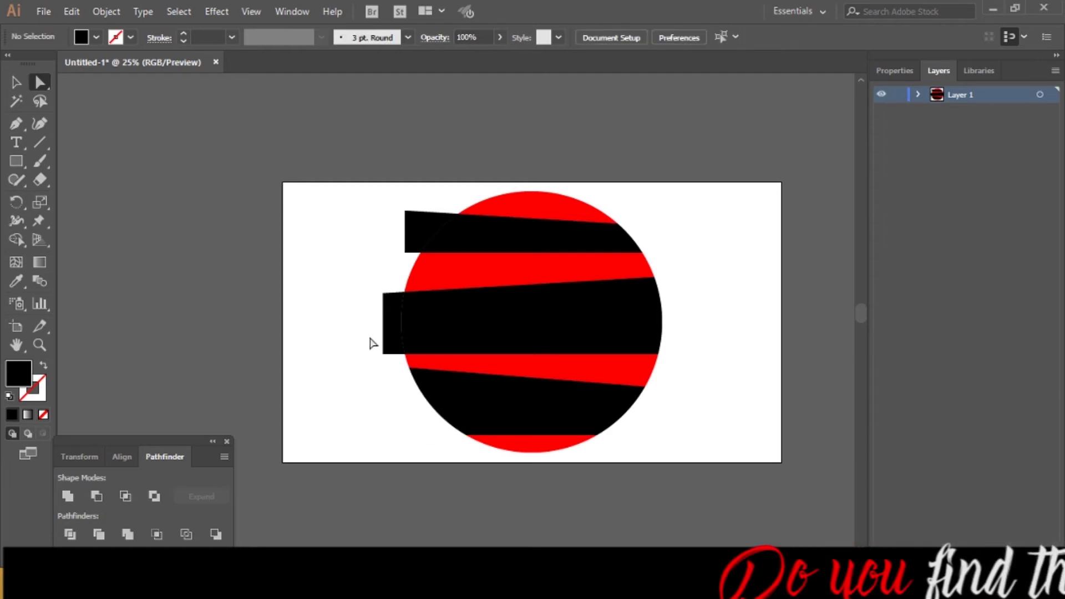
left_click(389, 342)
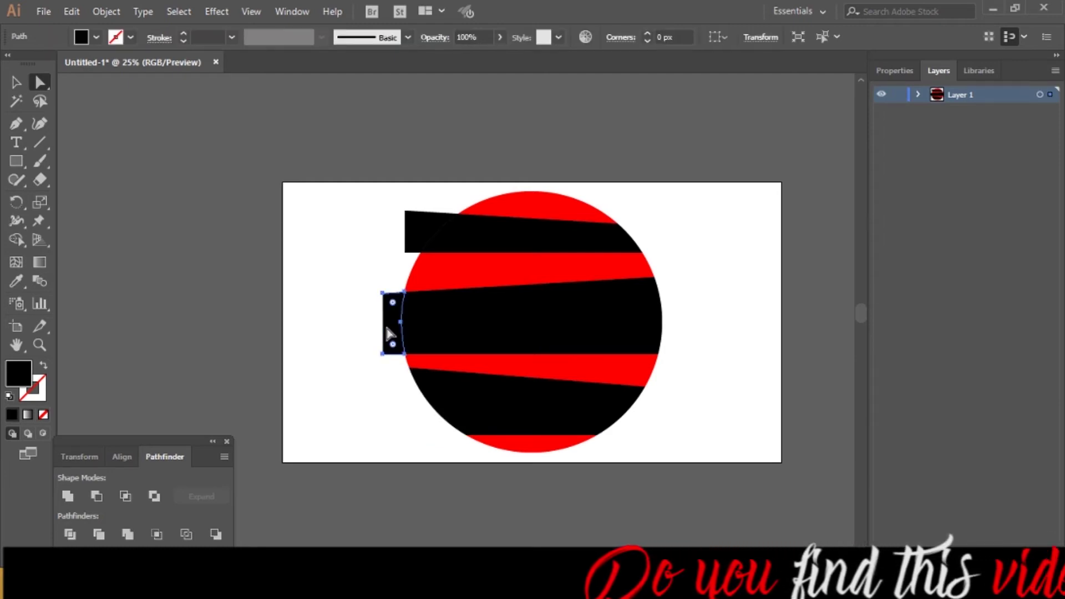
key("Delete")
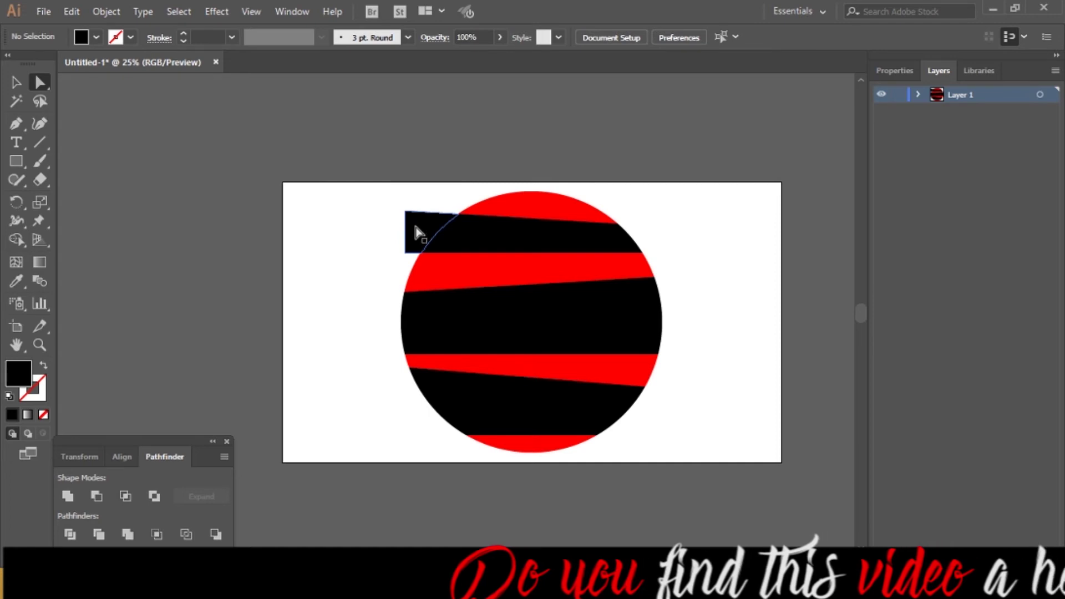
left_click(417, 230)
key("Delete")
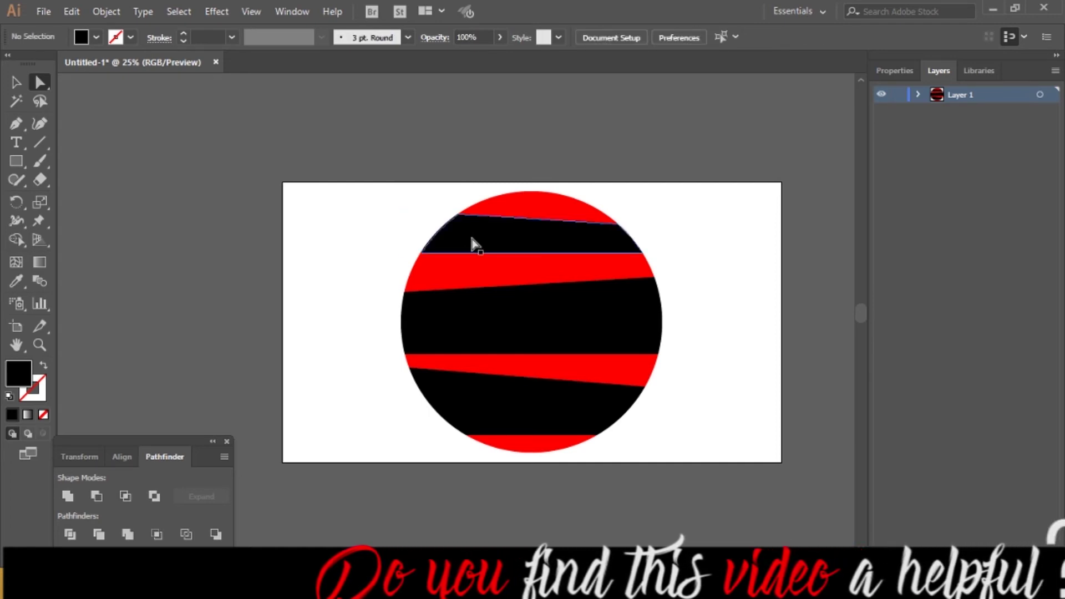
left_click(475, 244)
key("shift+Left")
key("shift+Left")
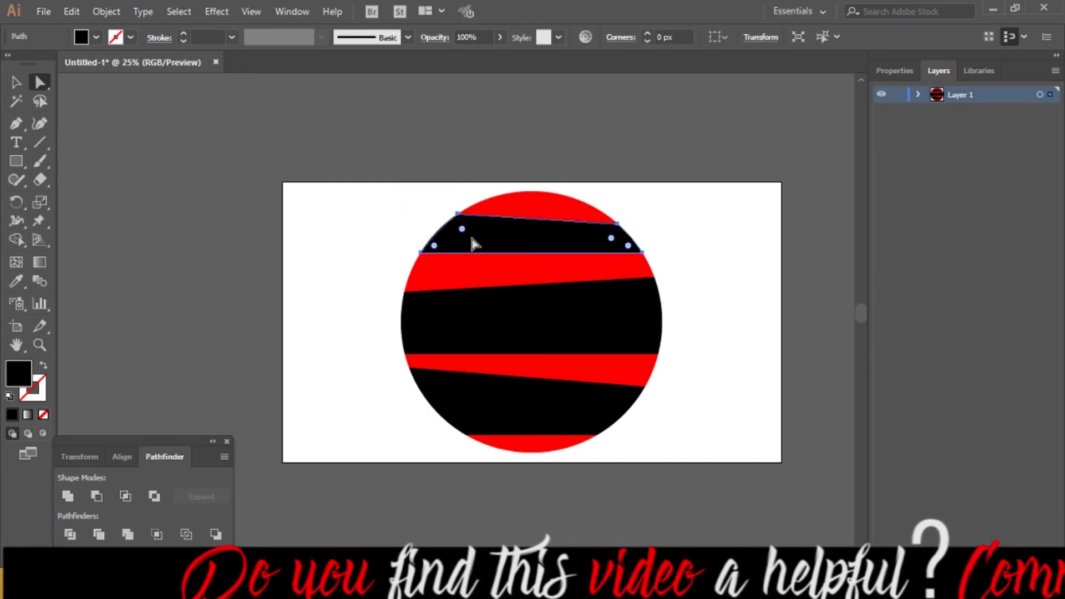
Nudge the top slice further left, the middle slice right and the bottom slice left.
key("shift+Left")
key("shift+Left")
key("shift+Left")
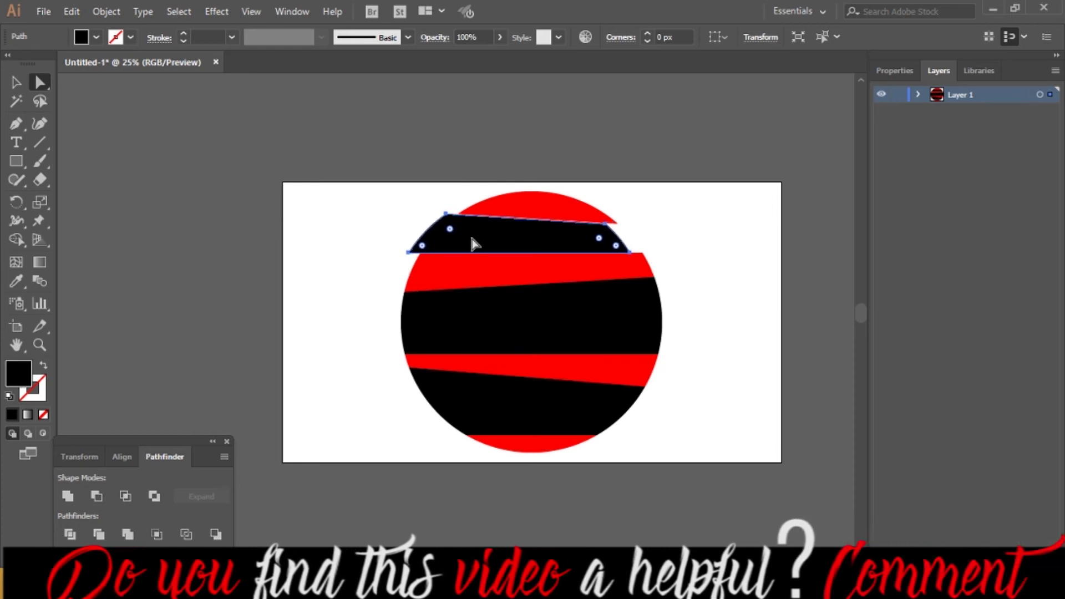
key("shift+Left")
key("shift+Left")
key("shift+Left")
key("shift+Left")
key("shift+Left")
key("shift+Left")
key("shift+Left")
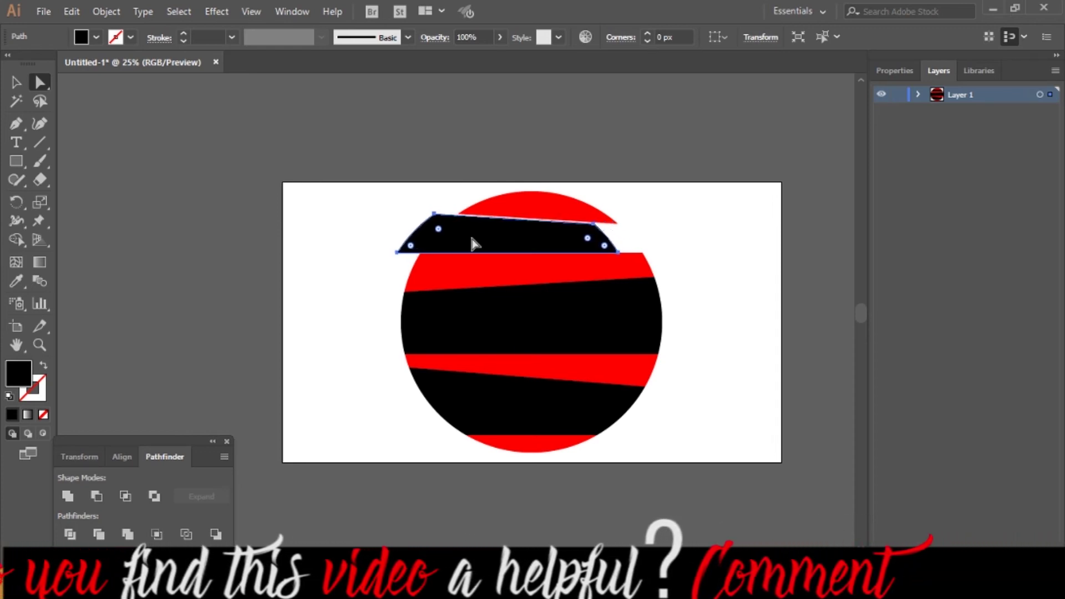
key("shift+Left")
key("shift+Left")
key("shift+Left")
key("shift+Left")
key("shift+Left")
key("shift+Left")
key("shift+Left")
key("shift+Left")
left_click(516, 320)
key("shift+Right")
key("shift+Right")
key("shift+Right")
key("shift+Right")
key("shift+Right")
key("shift+Right")
key("shift+Right")
key("shift+Right")
key("shift+Right")
key("shift+Right")
key("shift+Right")
key("shift+Right")
key("shift+Right")
key("shift+Right")
key("shift+Right")
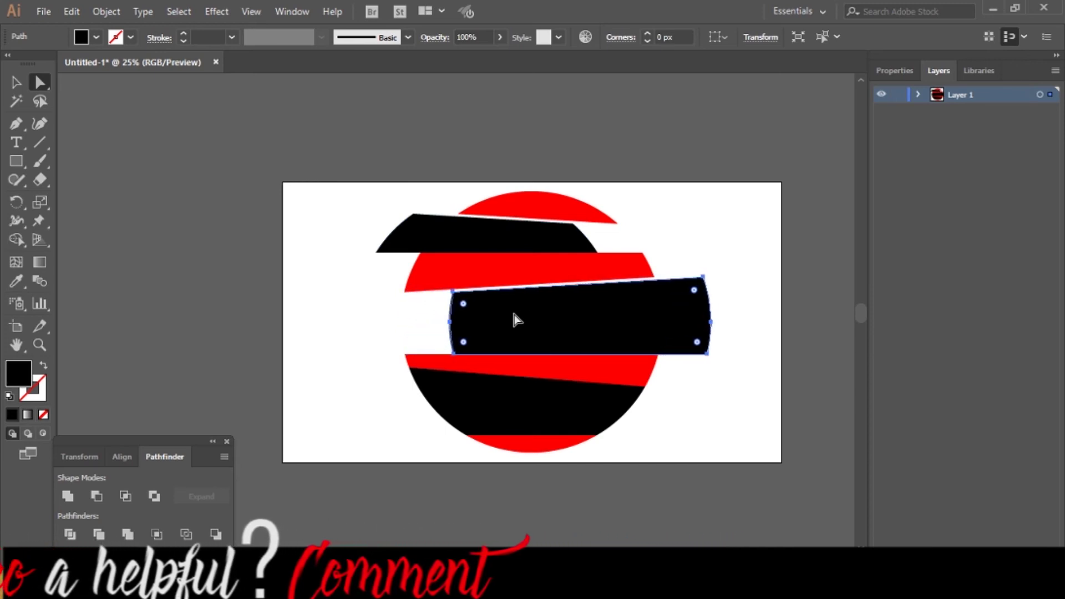
key("shift+Right")
key("shift+Right")
key("shift+Right")
left_click(507, 409)
key("shift+Left")
key("shift+Left")
key("shift+Left")
key("shift+Left")
key("shift+Left")
key("shift+Left")
key("shift+Left")
key("shift+Left")
key("shift+Left")
key("shift+Left")
key("shift+Left")
key("shift+Left")
key("shift+Left")
key("shift+Left")
key("shift+Left")
key("shift+Left")
key("shift+Left")
key("shift+Left")
key("shift+Left")
key("shift+Left")
key("shift+Left")
key("shift+Left")
key("shift+Left")
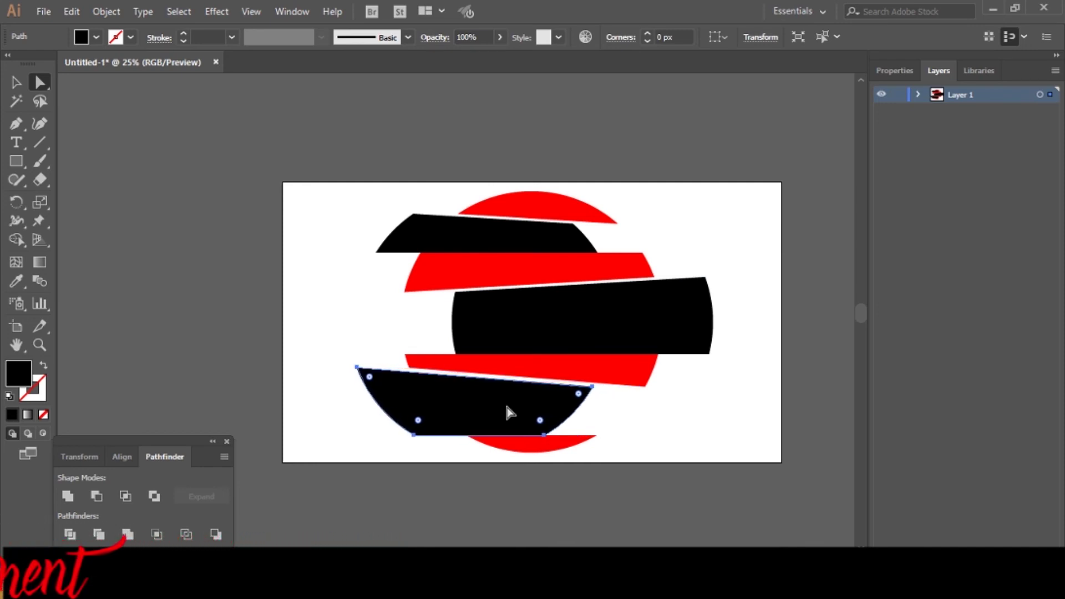
left_click(678, 445)
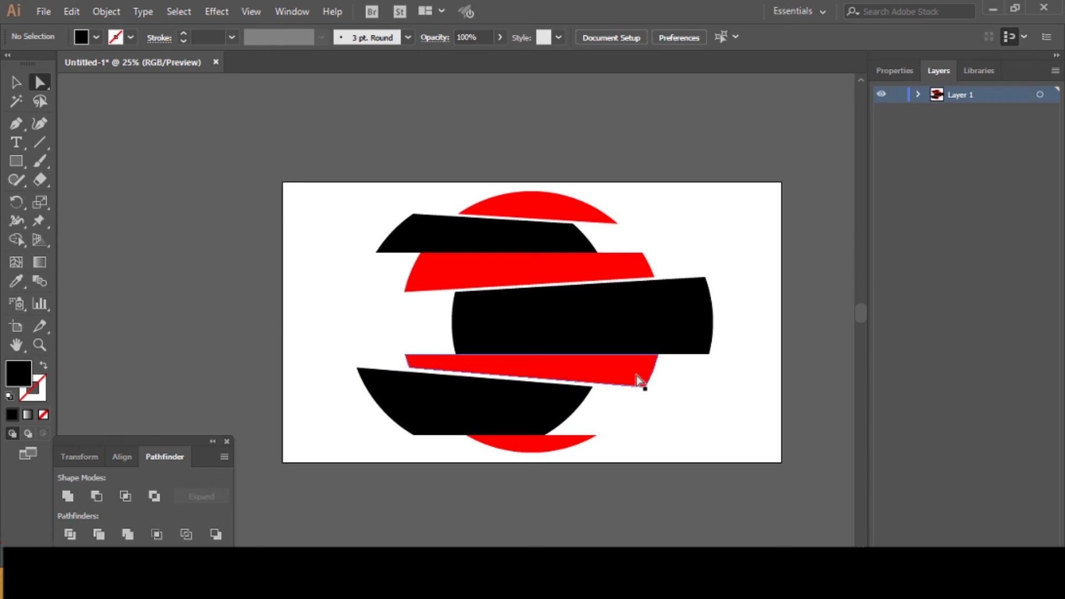